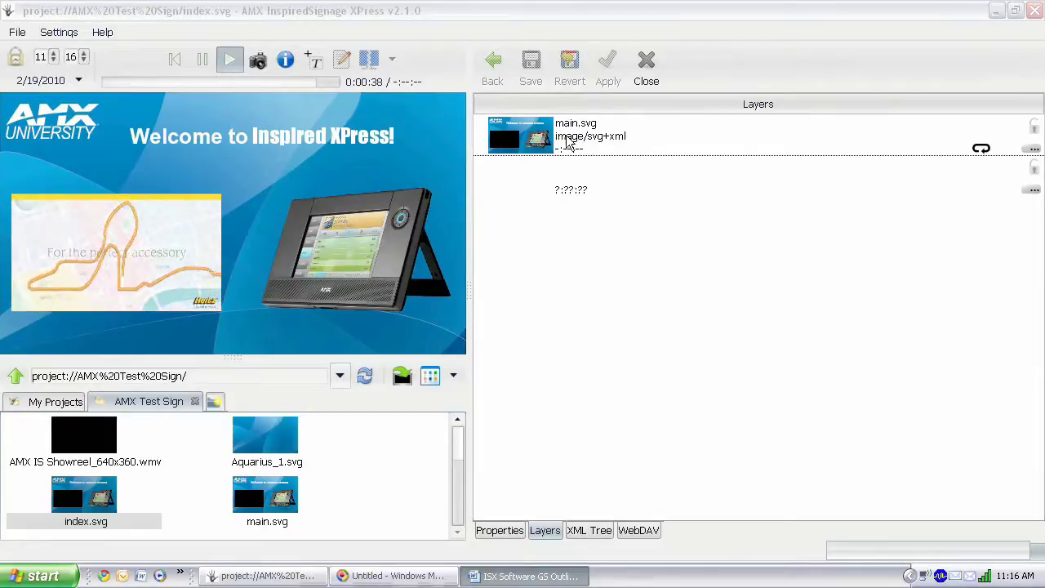
Open main.svg for editing so its five layers are listed.
double_click(531, 140)
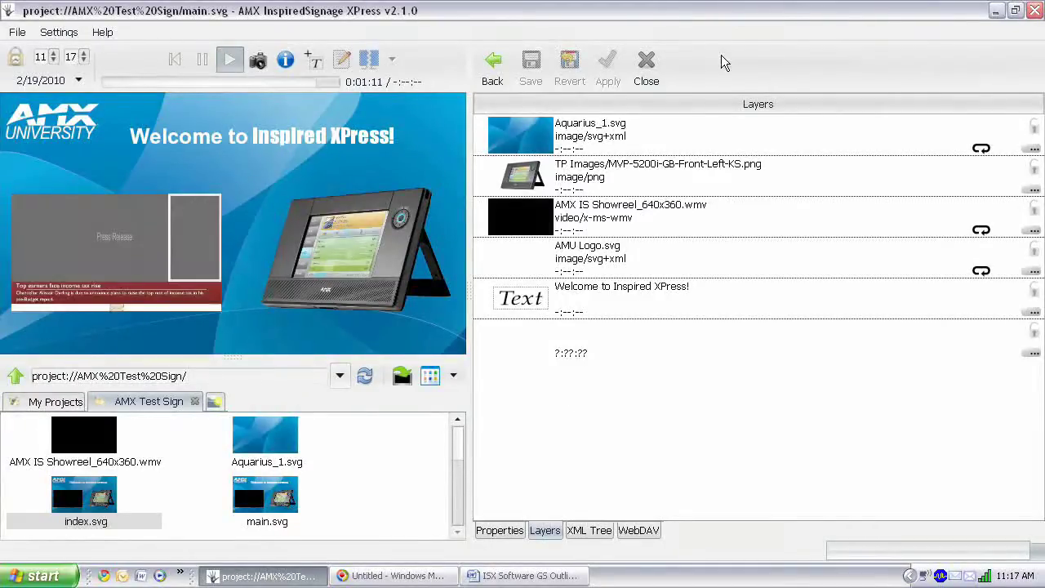
left_click(382, 234)
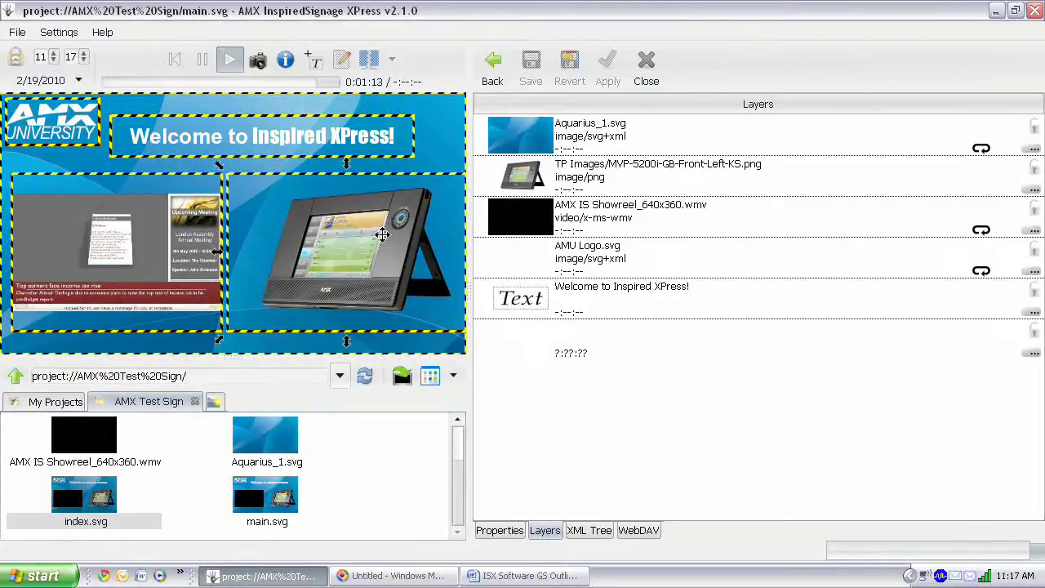
scroll(459, 453, "up", 2)
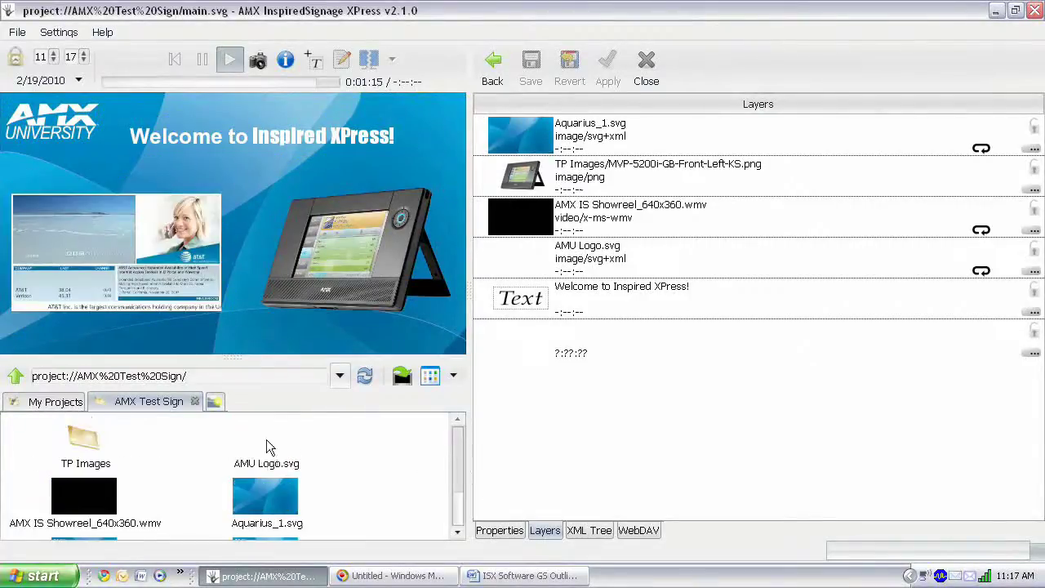
Check the TP Images folder contents, then return up to the AMX Test Sign folder.
double_click(84, 441)
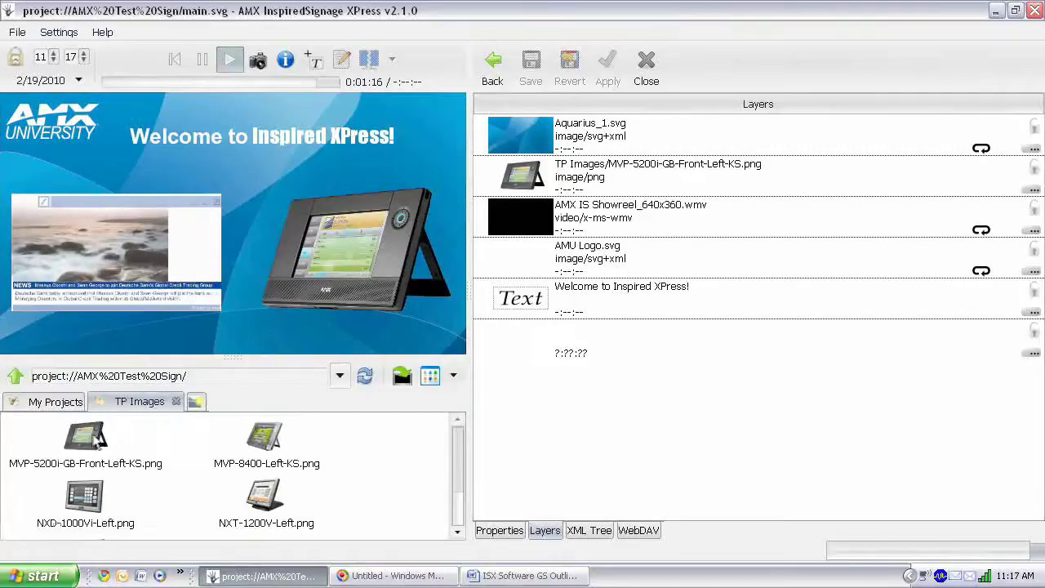
scroll(458, 462, "down", 2)
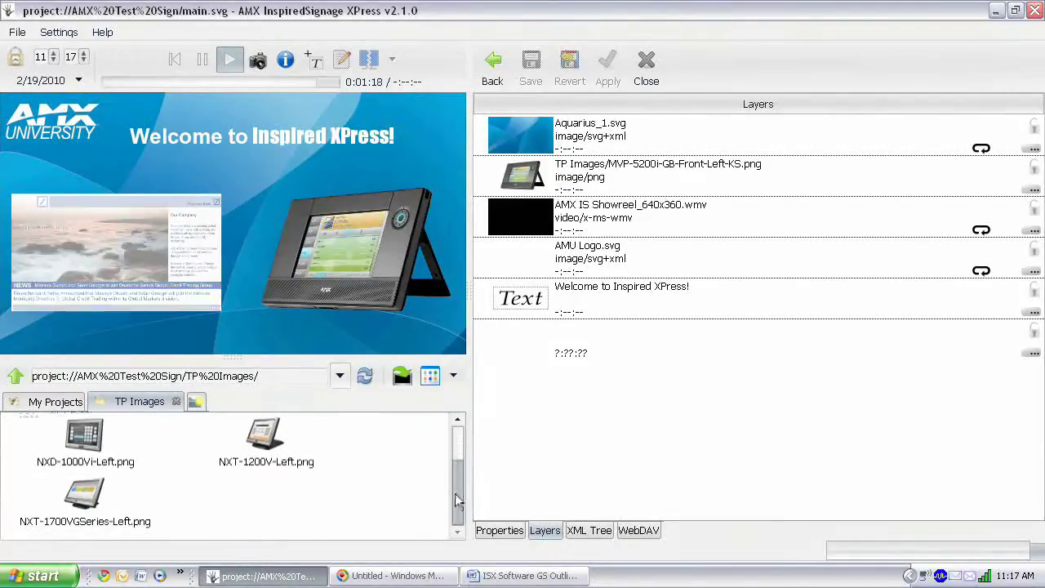
scroll(458, 462, "up", 2)
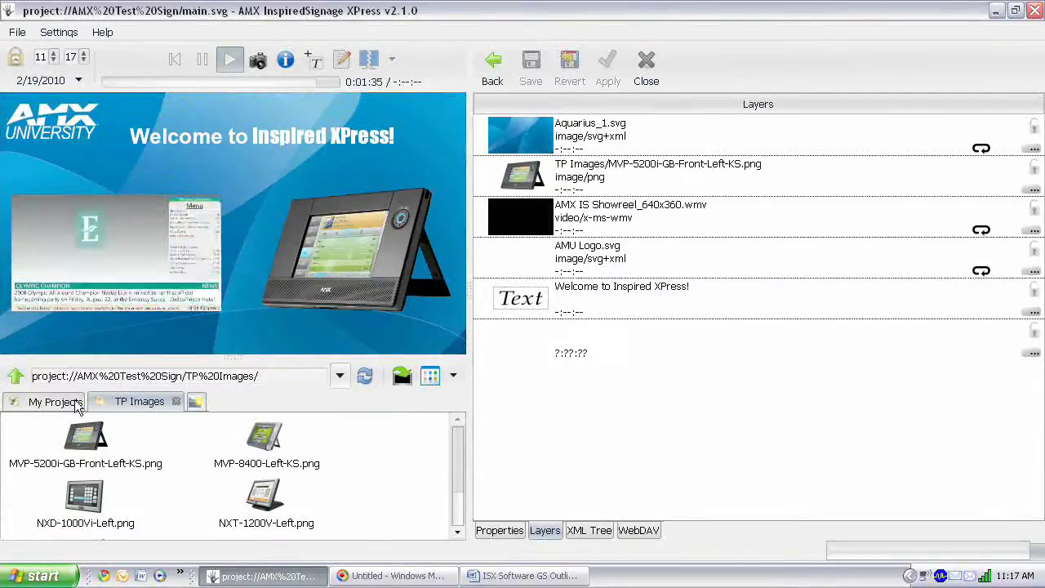
left_click(15, 376)
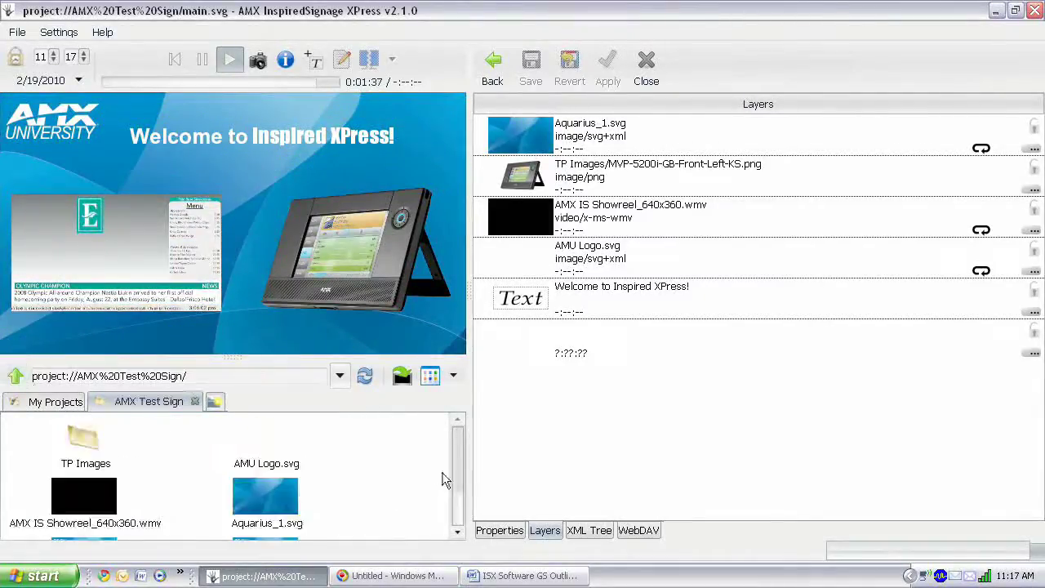
scroll(445, 490, "down", 2)
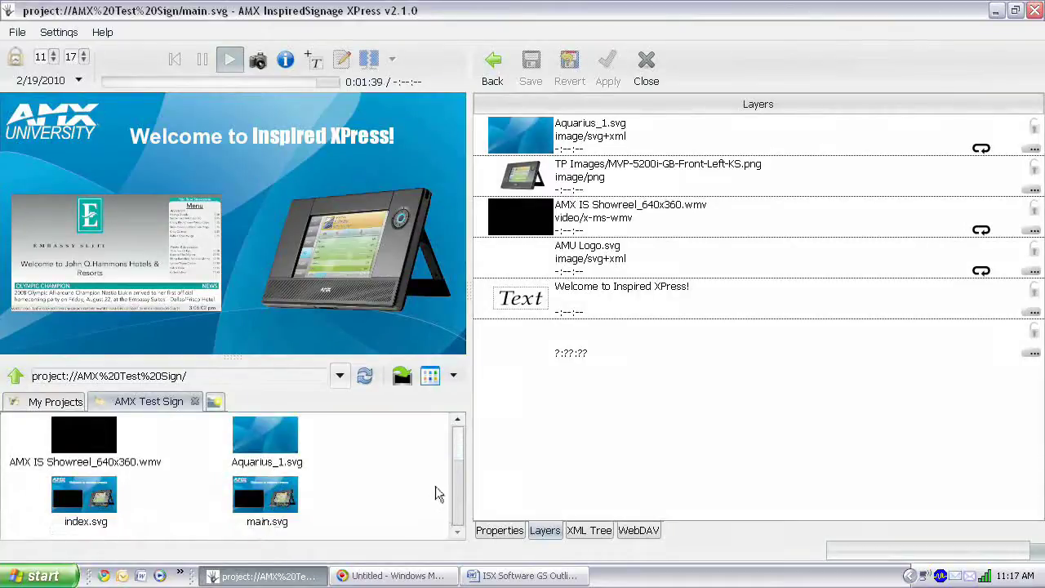
left_click_drag(458, 462, 456, 522)
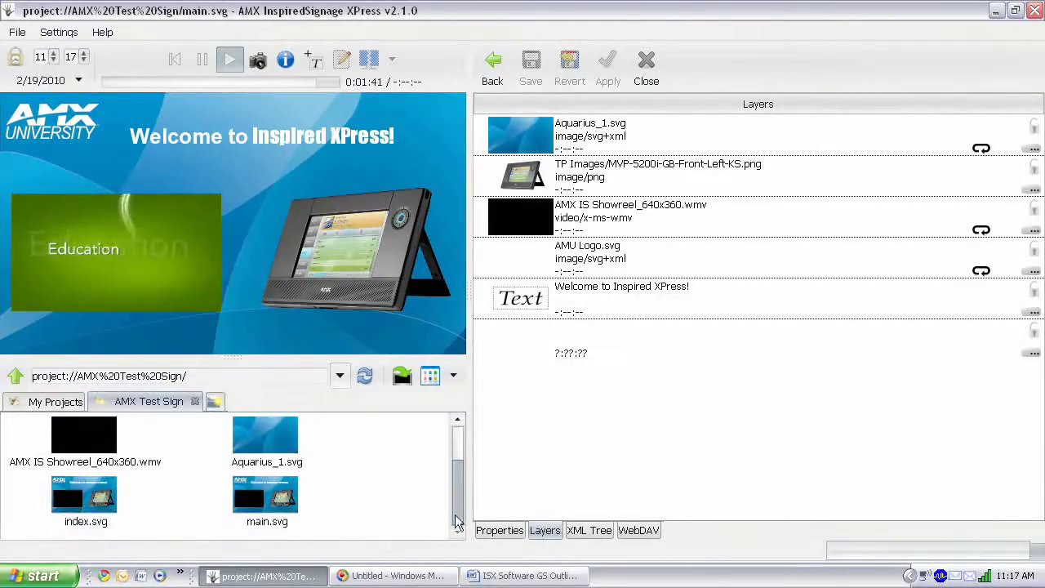
Create a new playlist file in the AMX Test Sign project.
right_click(344, 468)
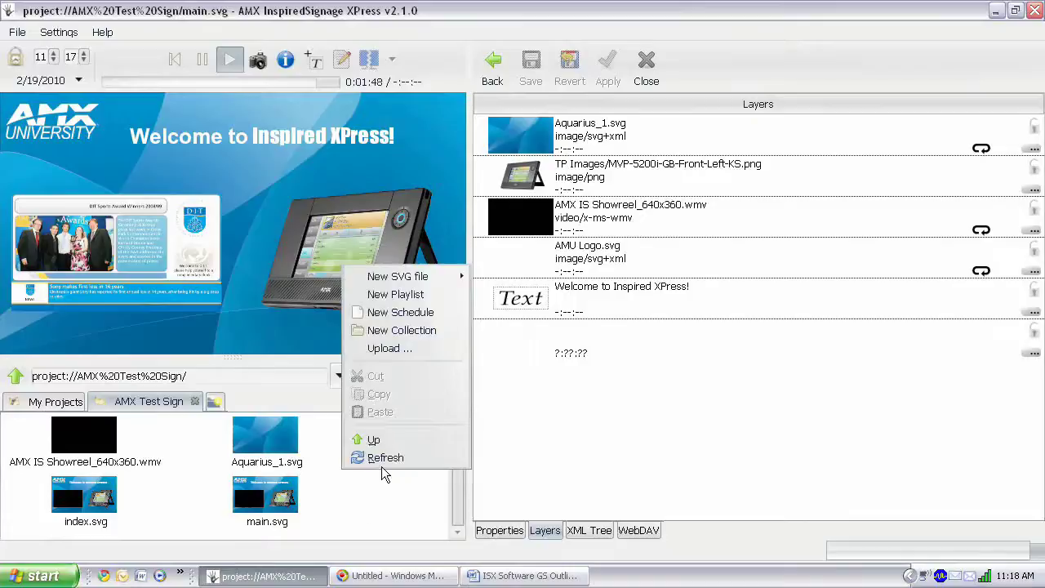
left_click(396, 295)
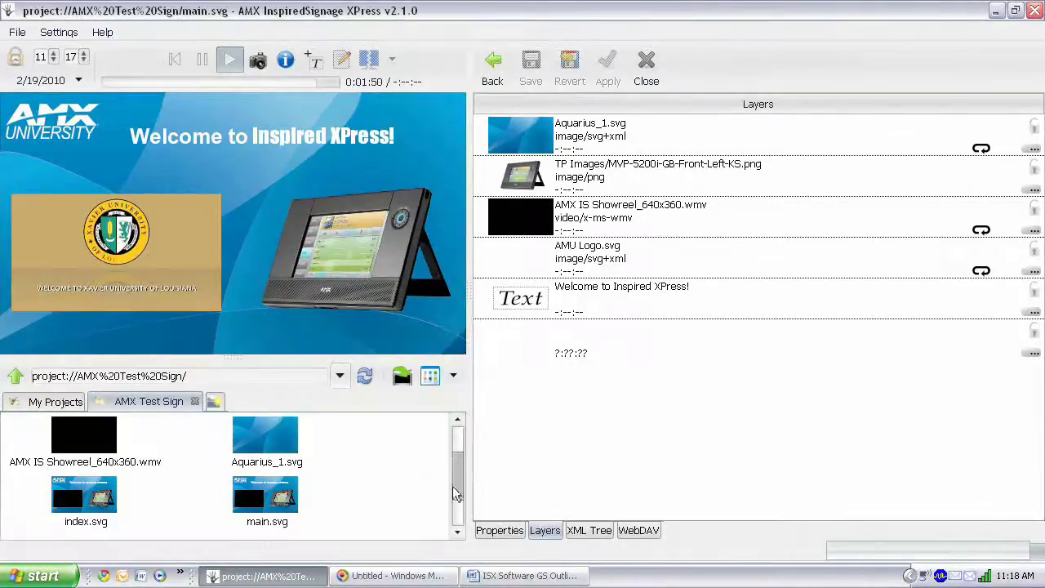
scroll(456, 494, "down", 2)
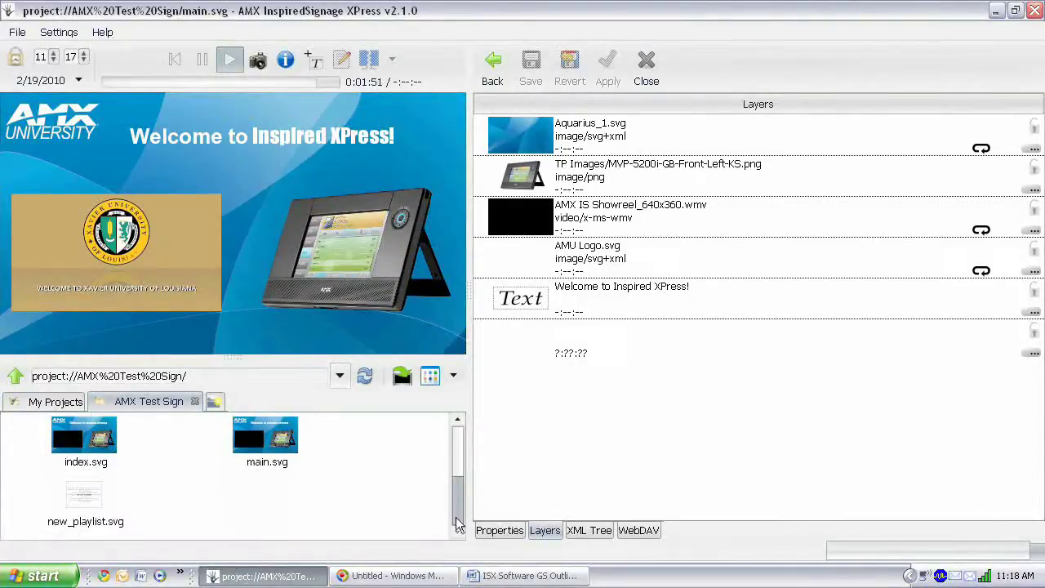
Rename new_playlist.svg to TP playlist.svg.
left_click(77, 492)
right_click(77, 493)
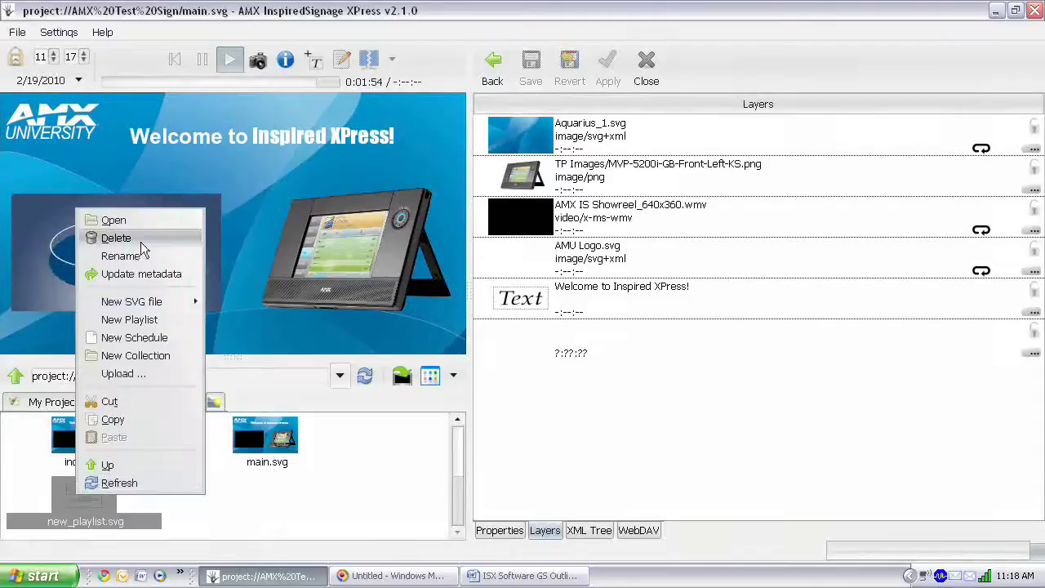
left_click(120, 255)
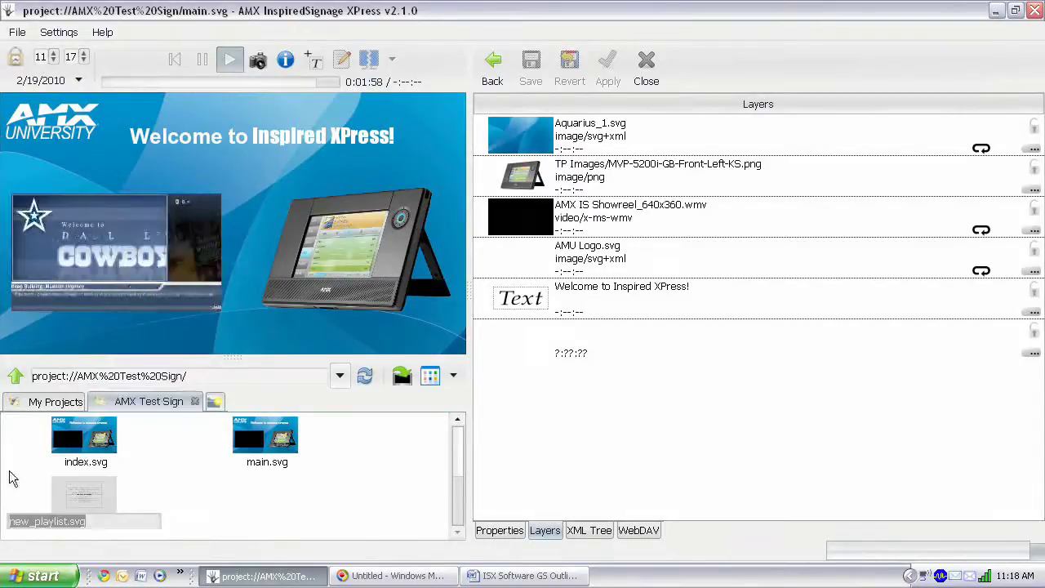
left_click(34, 522)
key("BackSpace")
key("BackSpace")
key("BackSpace")
key("BackSpace")
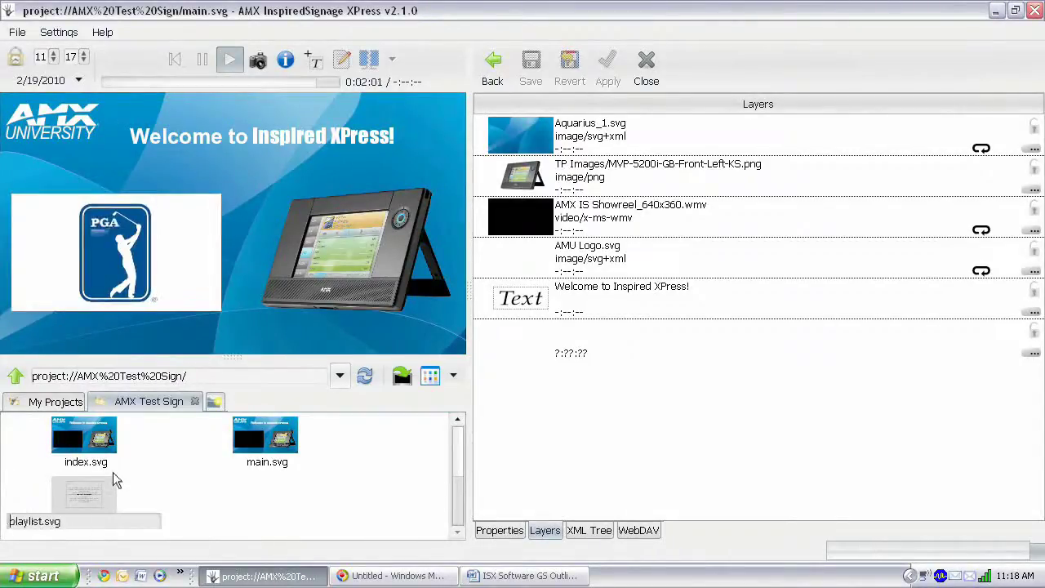
type("TP")
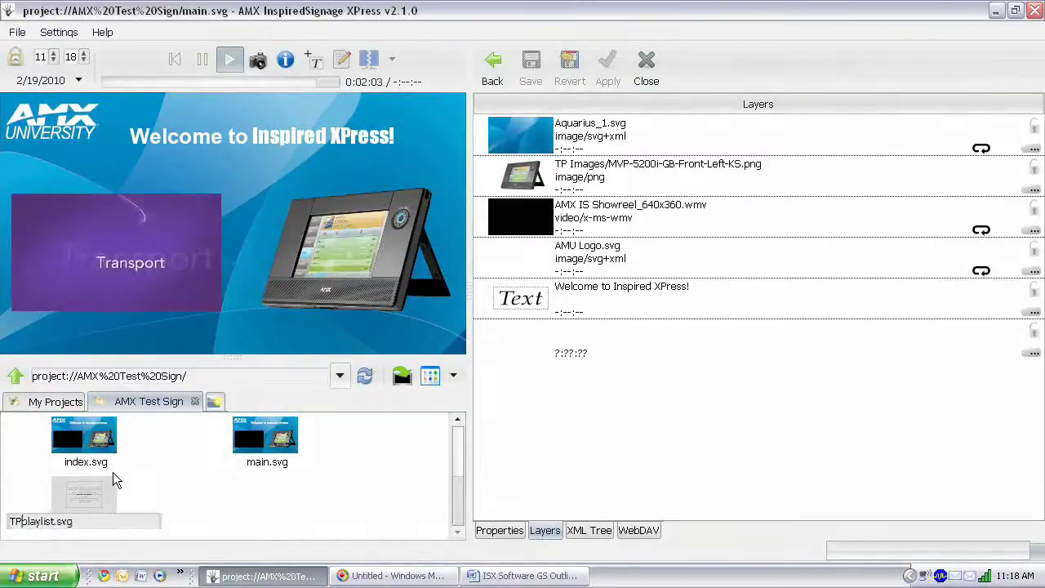
key("Return")
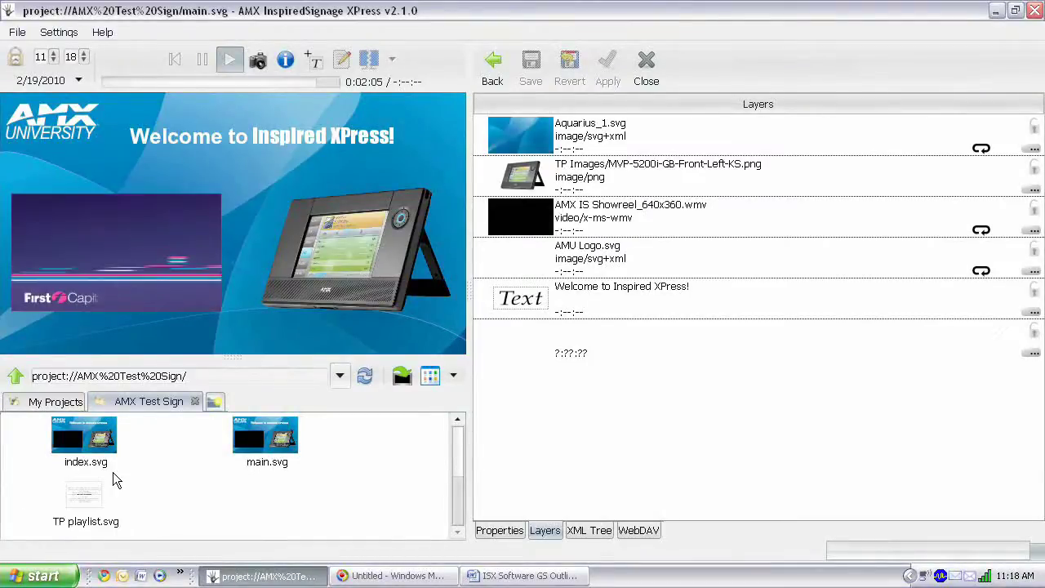
left_click(92, 502)
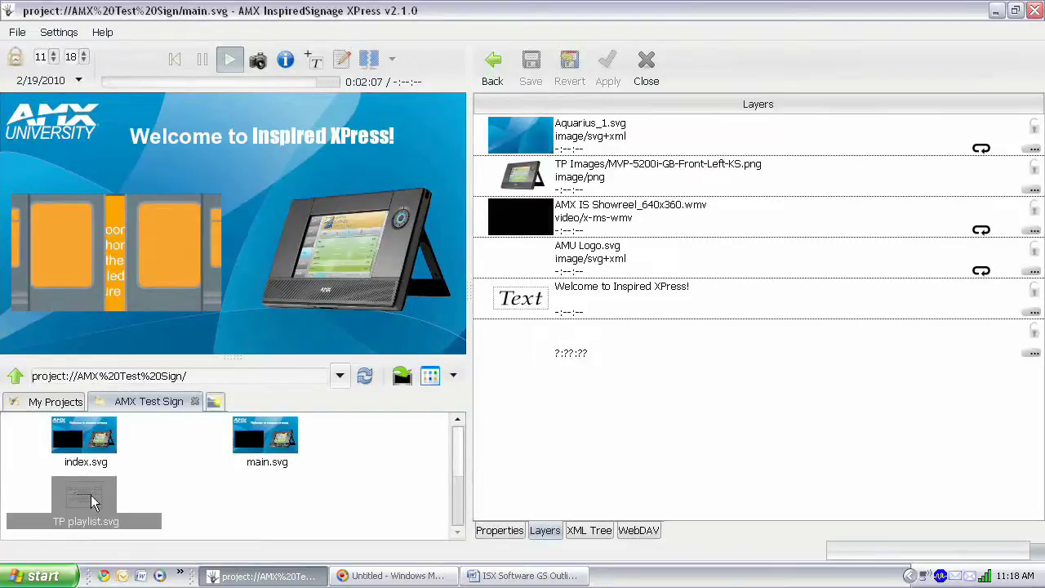
Open TP playlist.svg and drag all five touch-panel PNGs from TP Images into it.
double_click(93, 501)
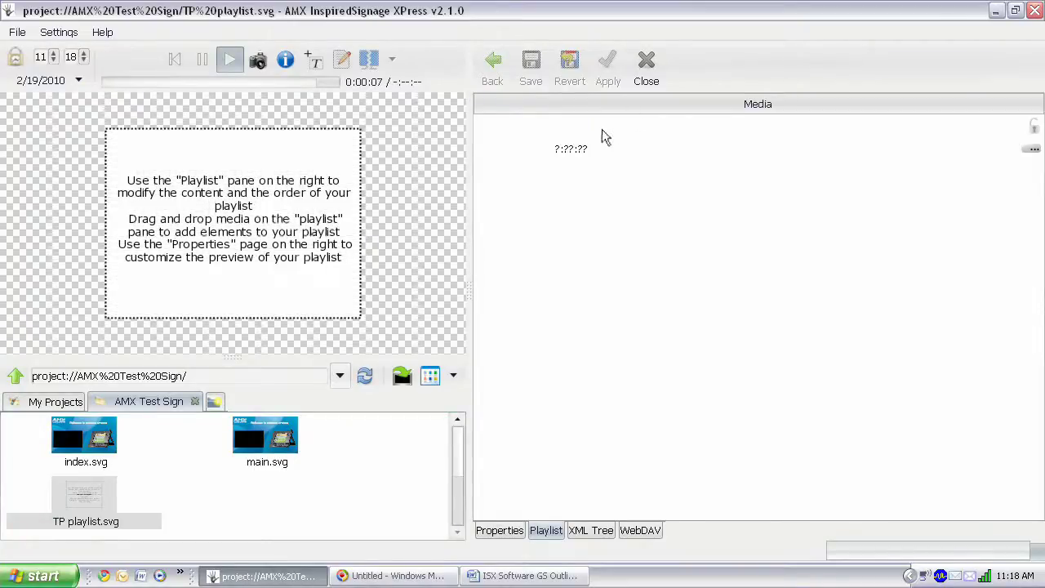
scroll(458, 461, "up", 5)
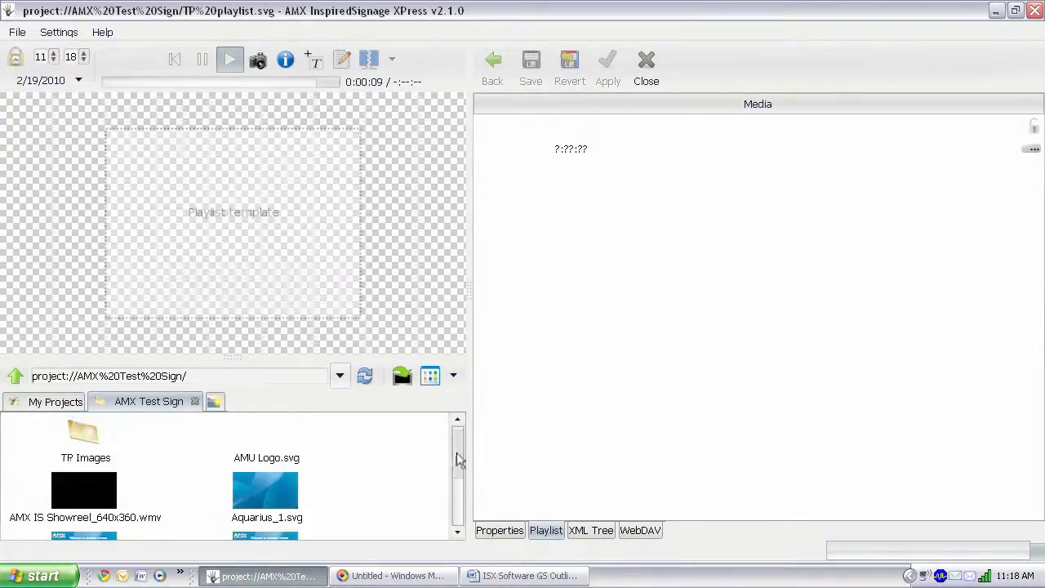
left_click_drag(458, 462, 457, 435)
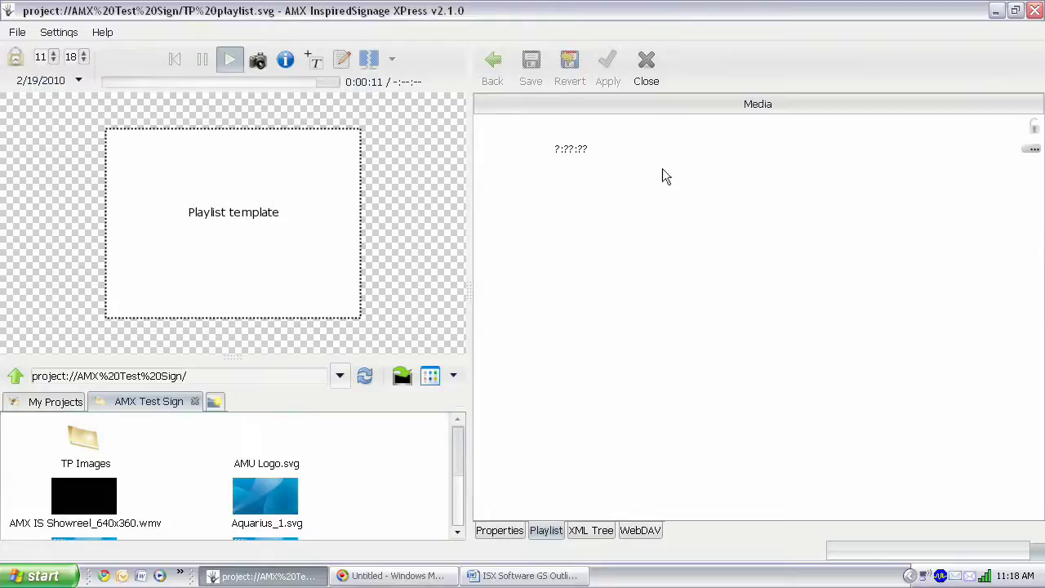
double_click(65, 448)
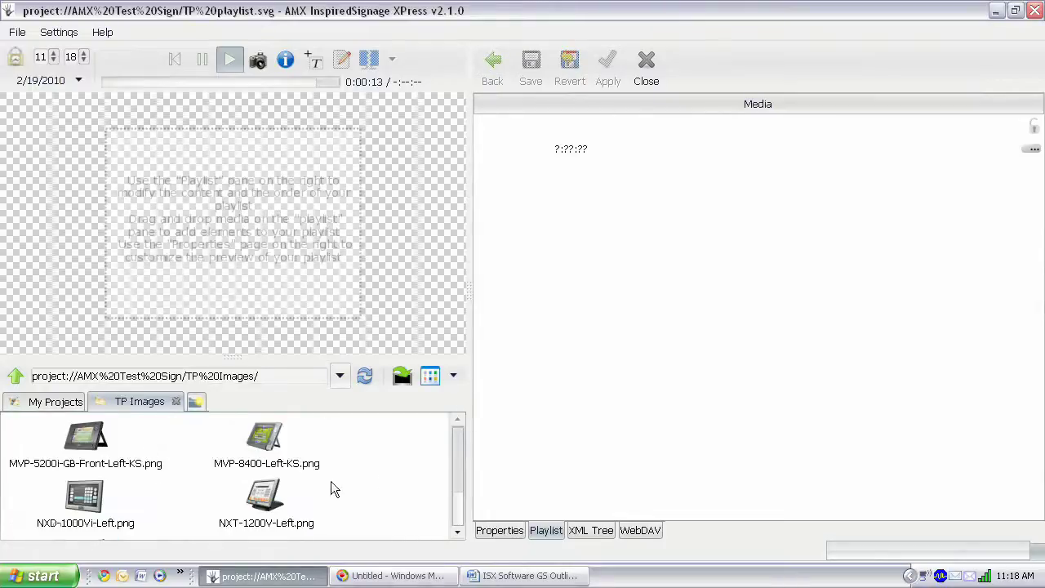
scroll(441, 482, "down", 3)
left_click_drag(266, 516, 49, 367)
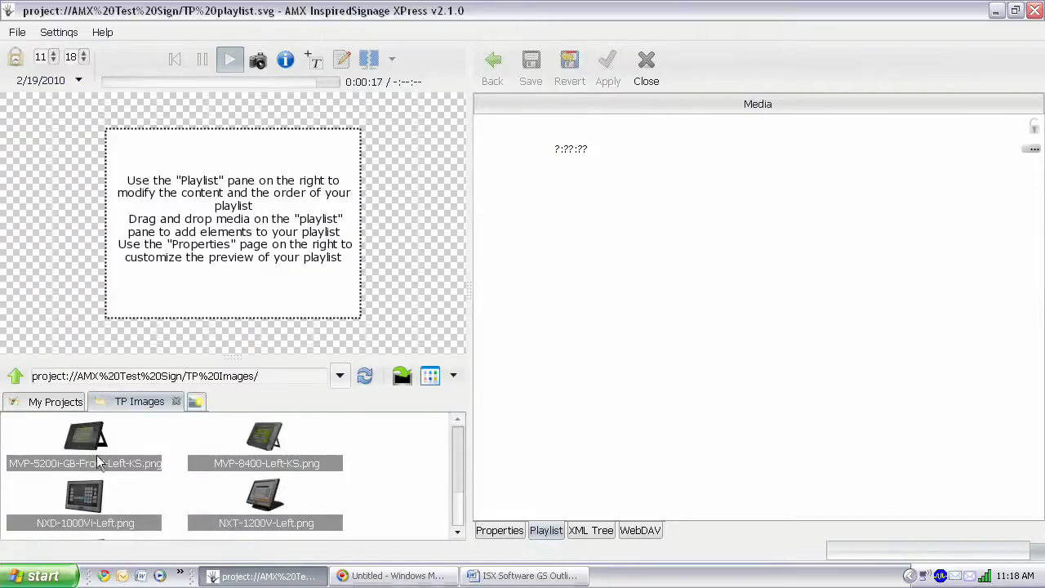
left_click_drag(84, 446, 571, 186)
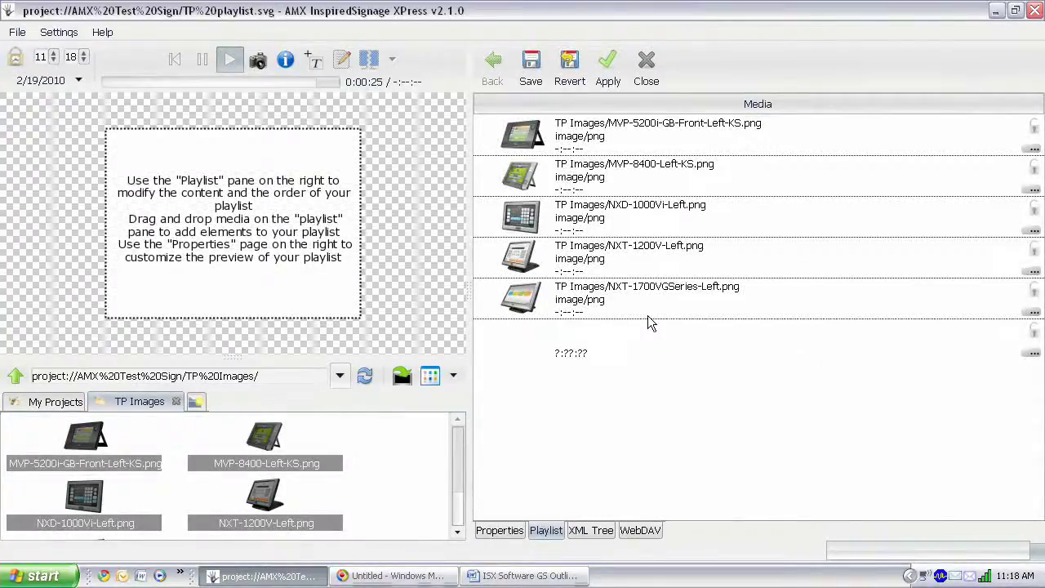
Apply the playlist, reorder it to MVP-8400, MVP-5200i, NXT-1700VGSeries, apply again and view properties.
left_click(605, 72)
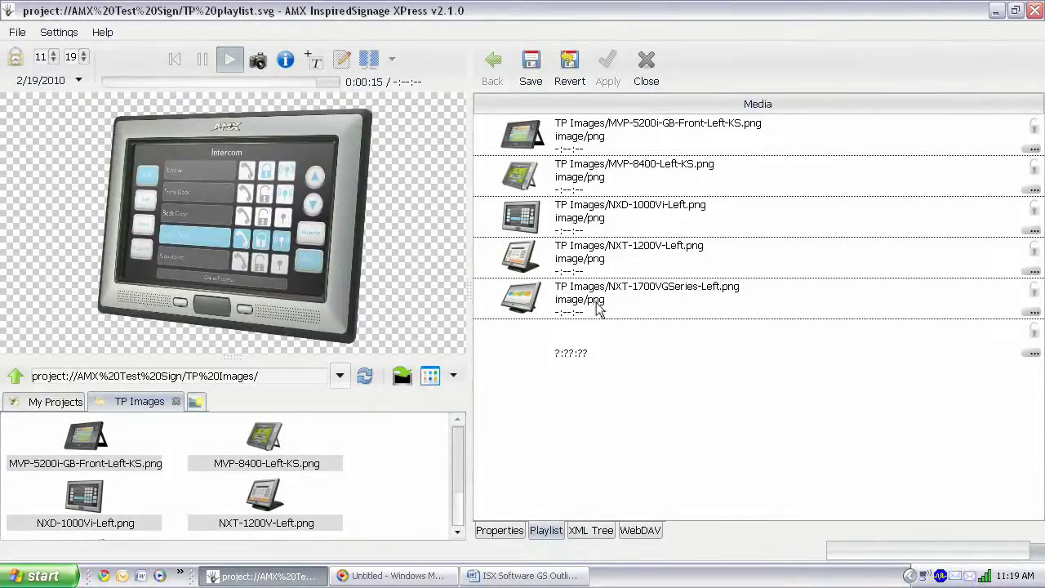
left_click_drag(599, 309, 543, 214)
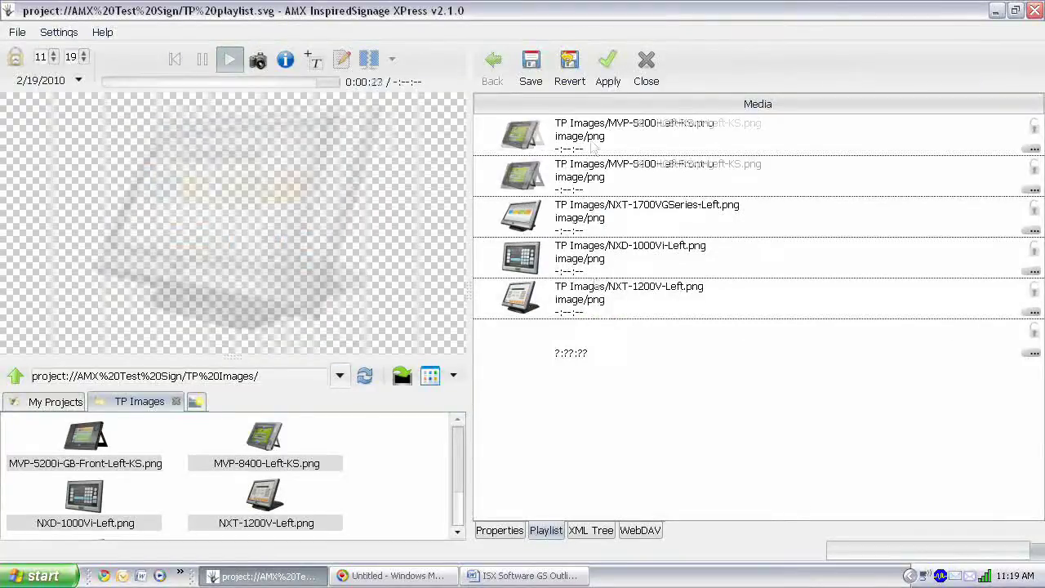
left_click_drag(594, 145, 670, 164)
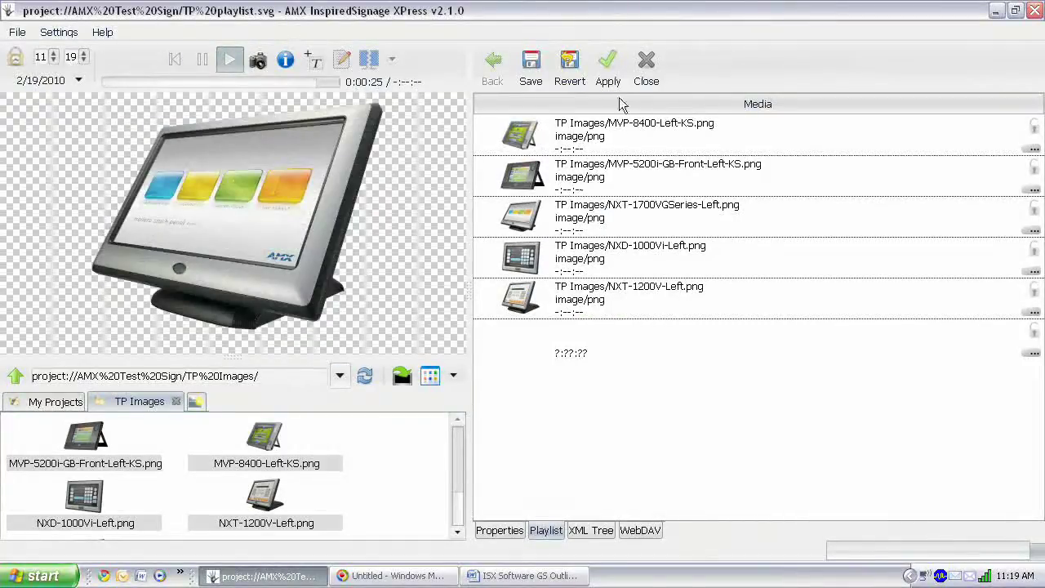
left_click(608, 63)
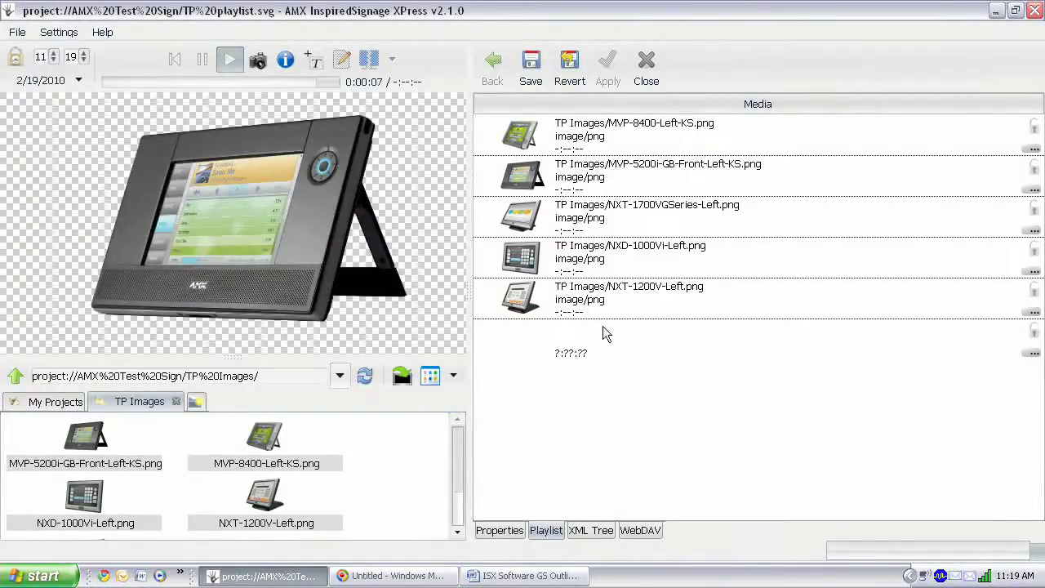
left_click(500, 532)
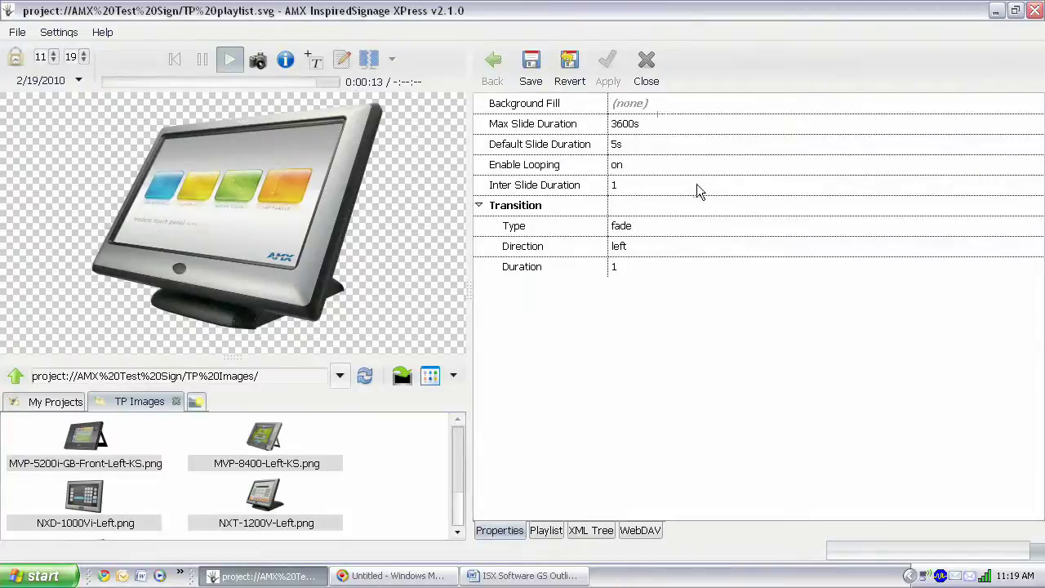
Change the Default Slide Duration from 5s to 3s.
left_click(618, 147)
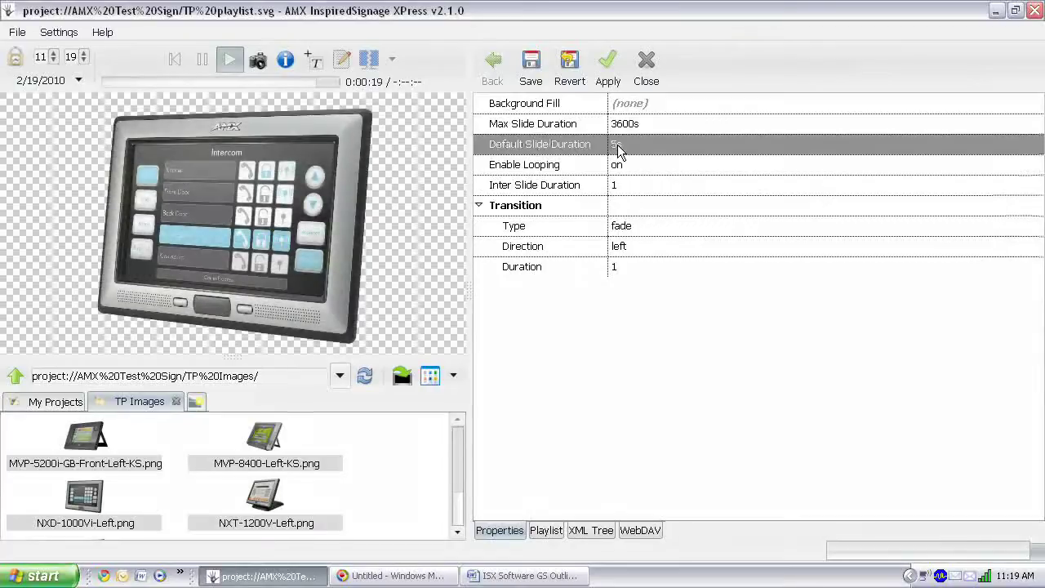
left_click(619, 147)
left_click(706, 143)
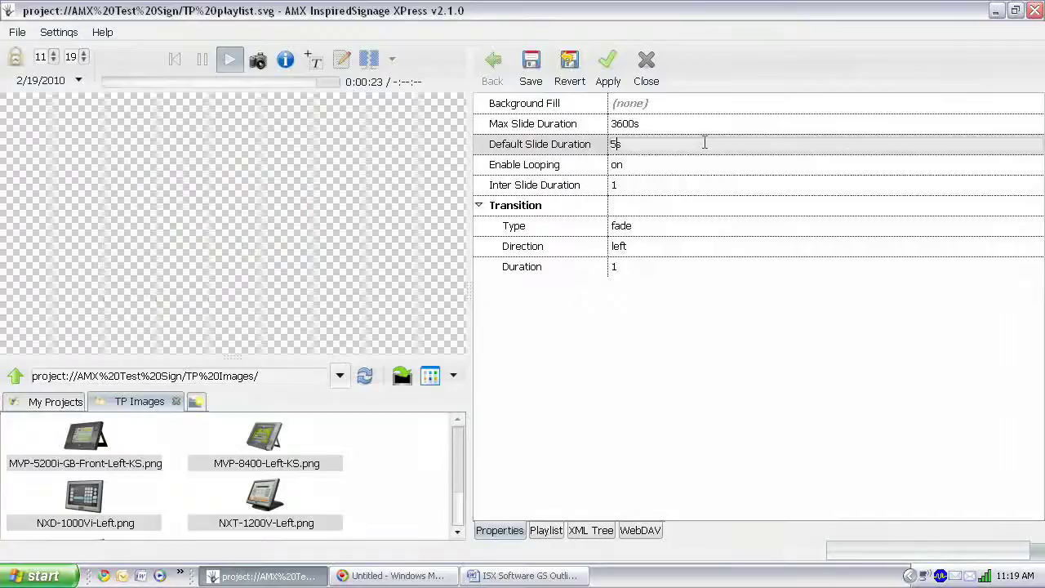
key("BackSpace")
key("BackSpace")
type("3s")
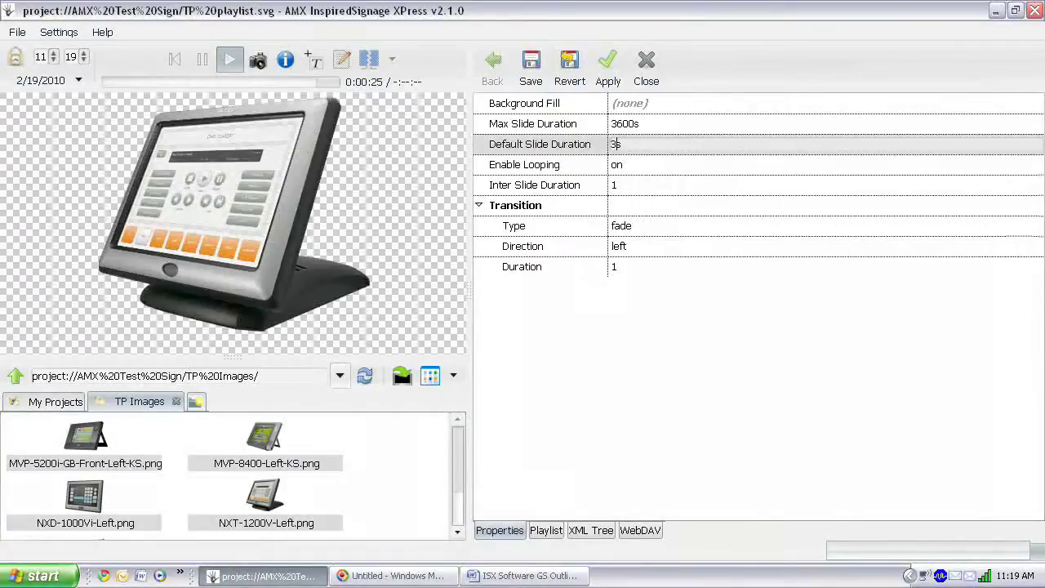
key("Return")
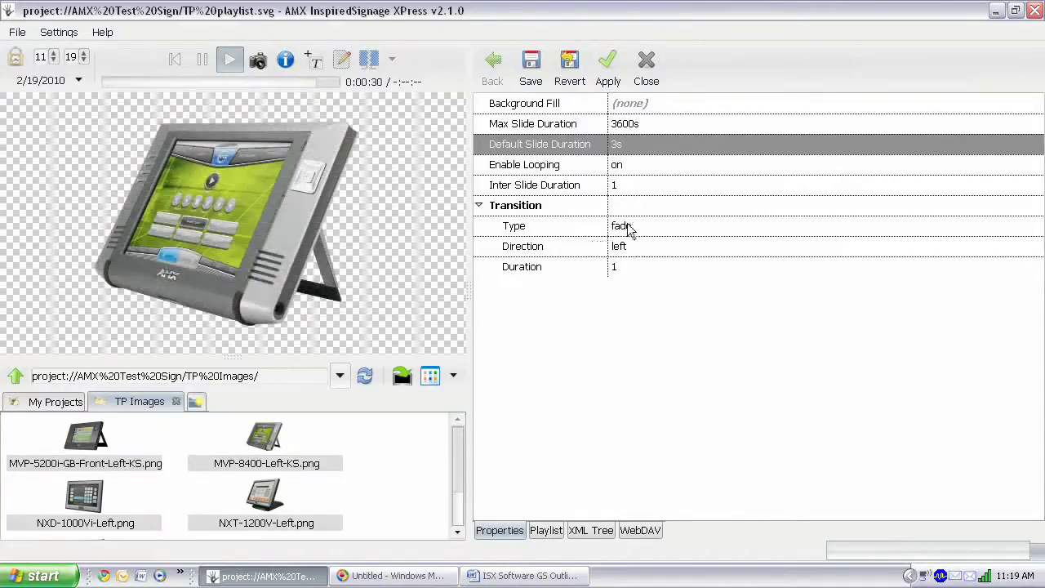
Set the transition type to fly, then save and close the playlist.
left_click(623, 232)
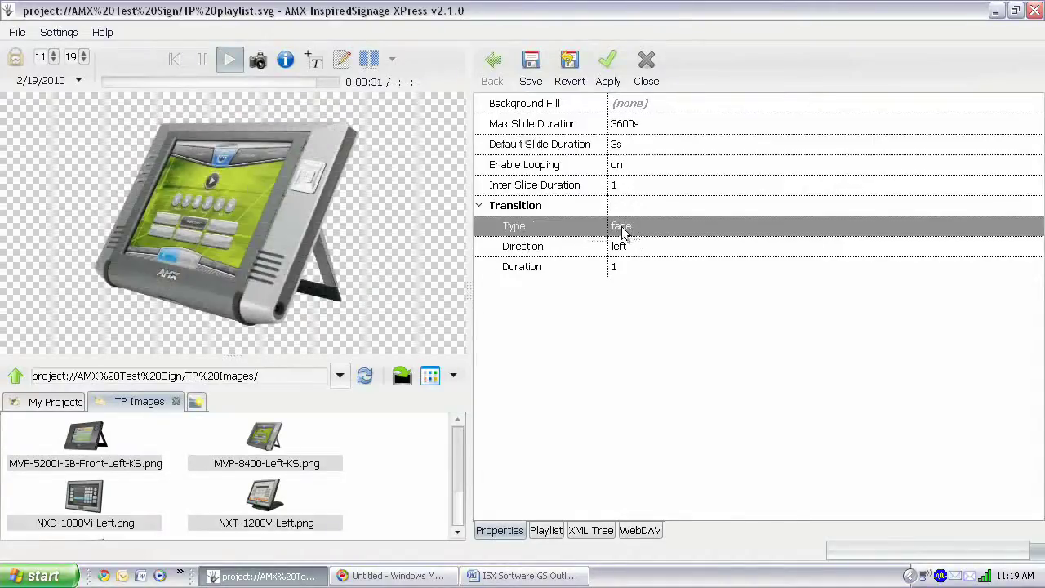
left_click(621, 229)
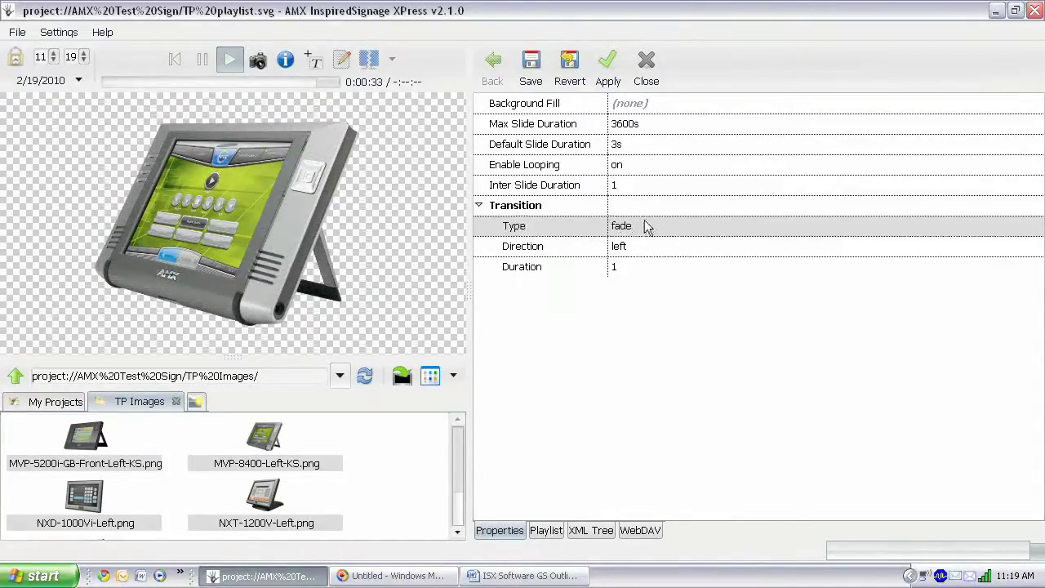
left_click(641, 231)
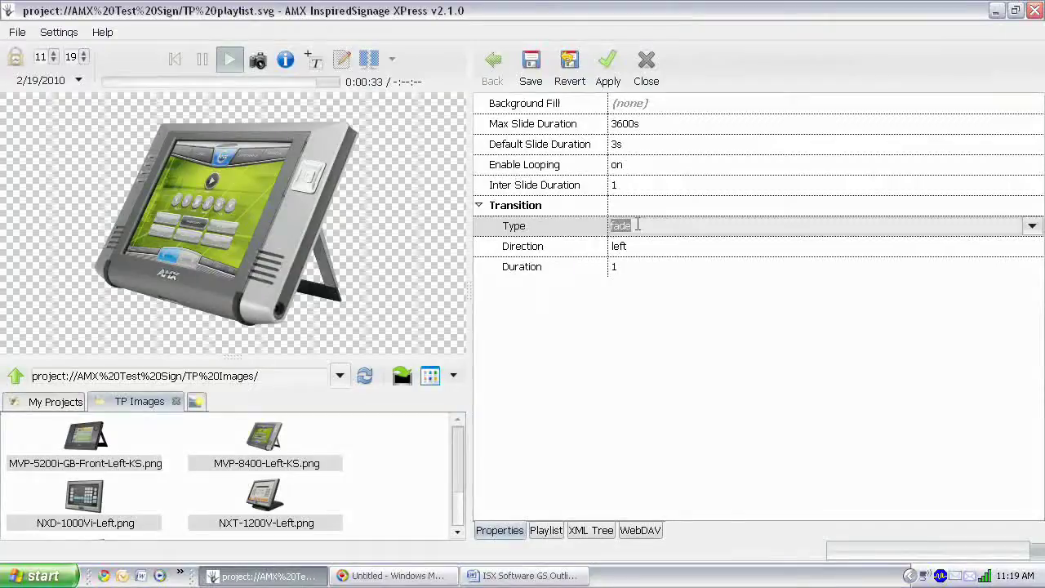
left_click(1032, 226)
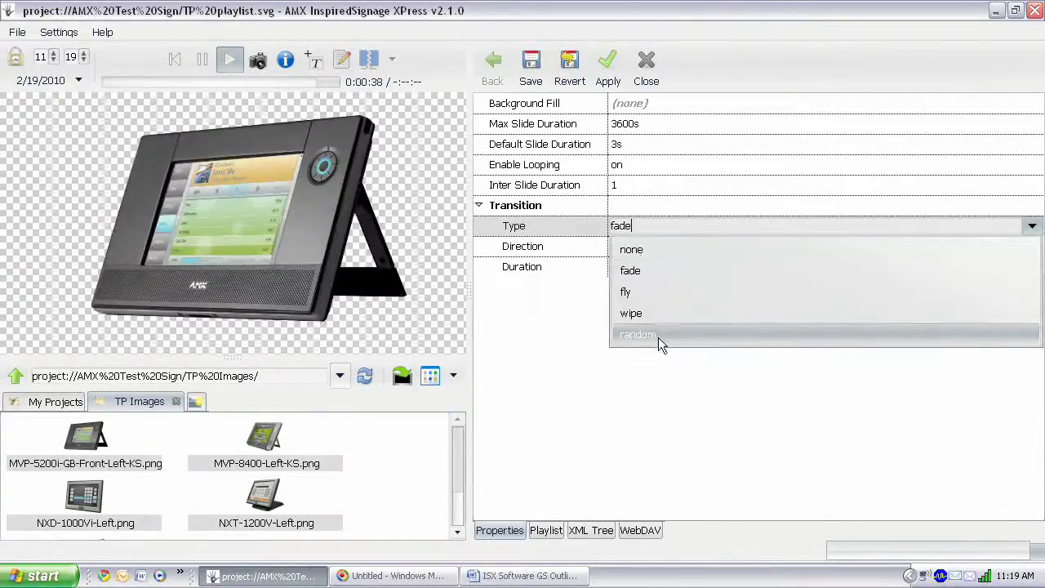
left_click(628, 292)
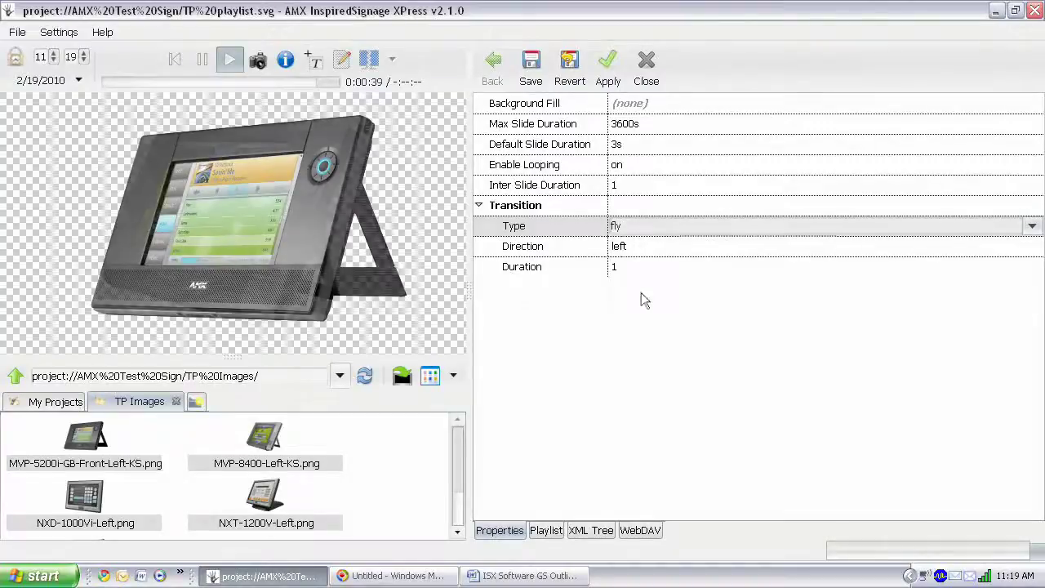
left_click(608, 69)
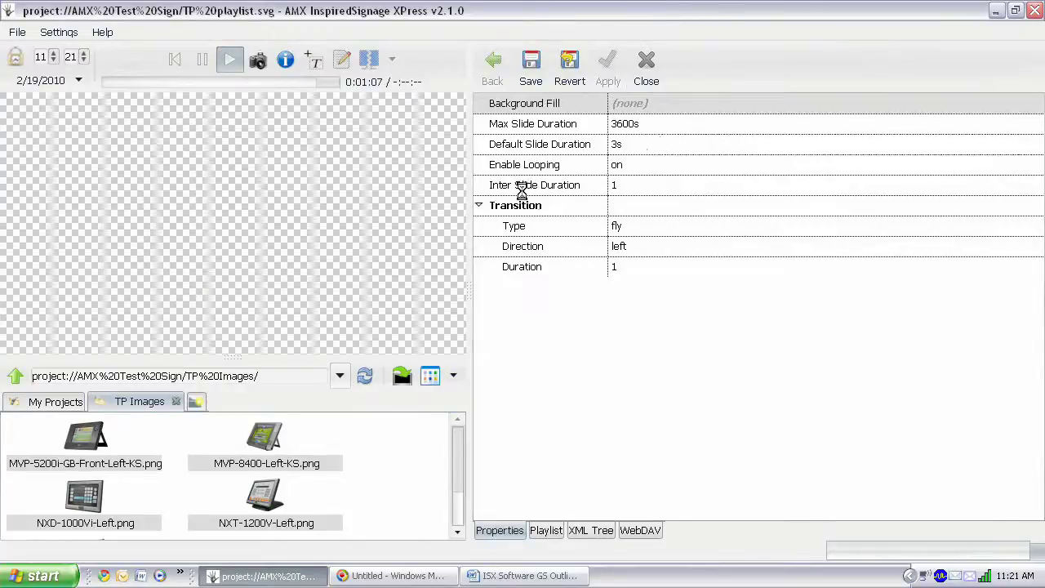
left_click(531, 65)
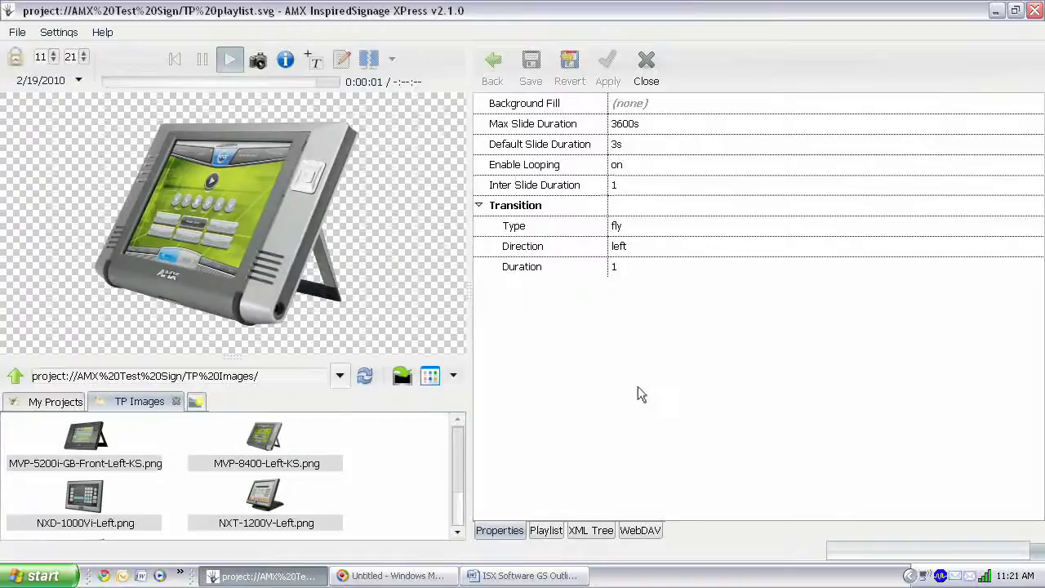
left_click(646, 65)
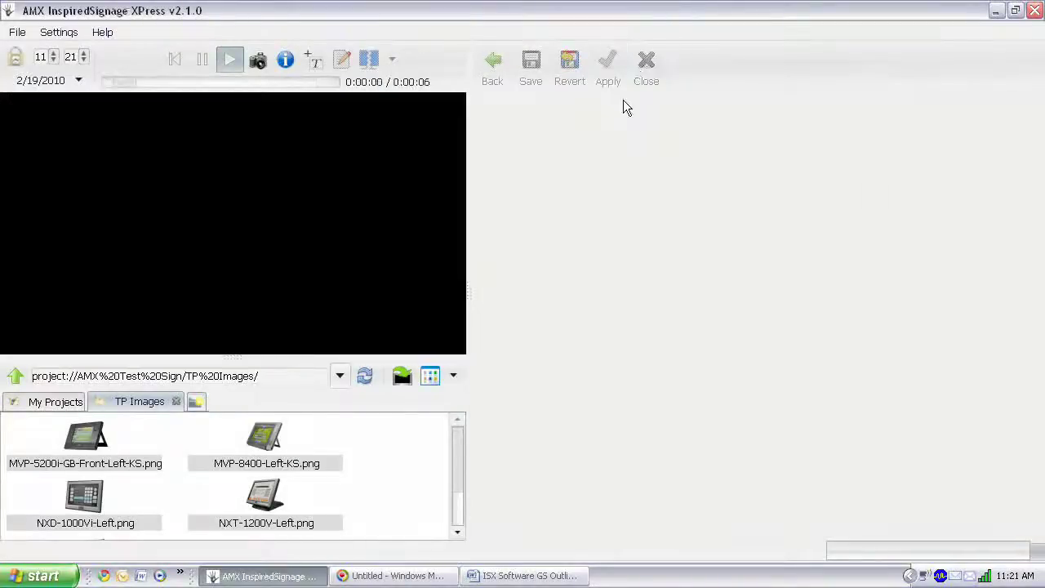
Go back to the AMX Test Sign folder and reopen main.svg via index.svg.
left_click(11, 376)
left_click_drag(457, 450, 436, 500)
double_click(84, 472)
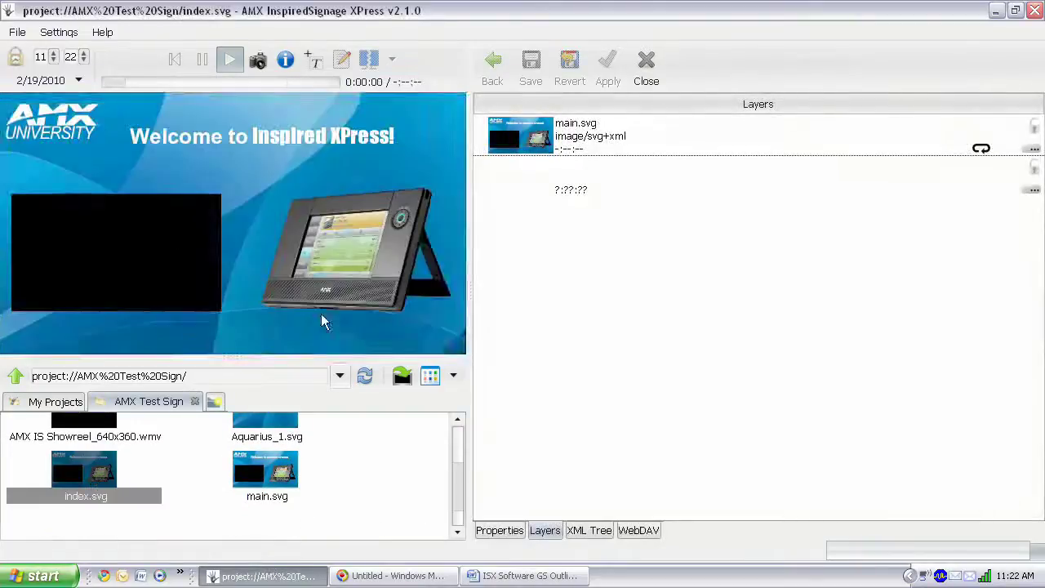
double_click(562, 138)
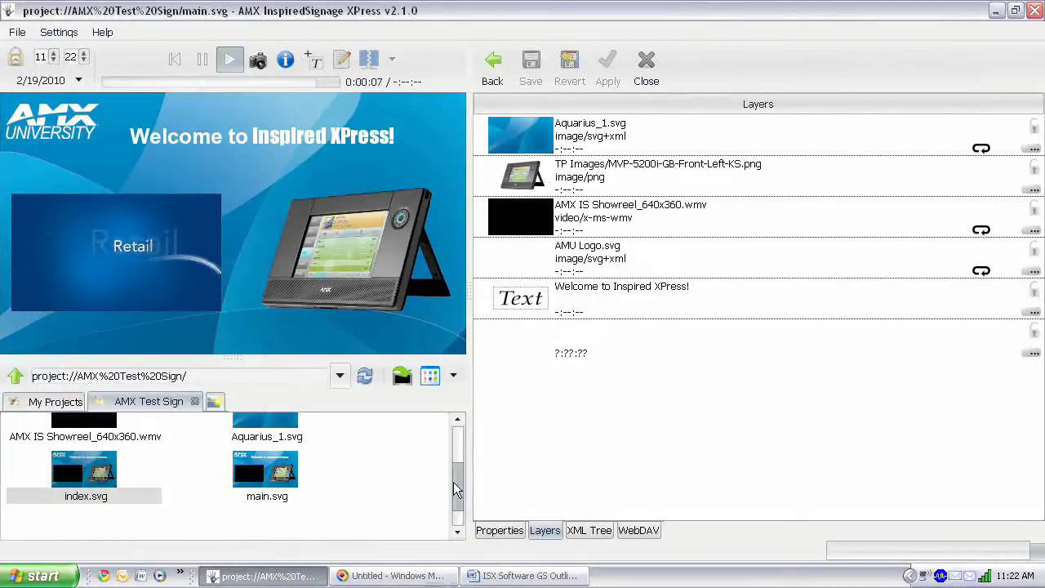
Drag TP playlist.svg onto the tablet zone, replacing the touch-panel PNG layer.
left_click_drag(456, 488, 457, 515)
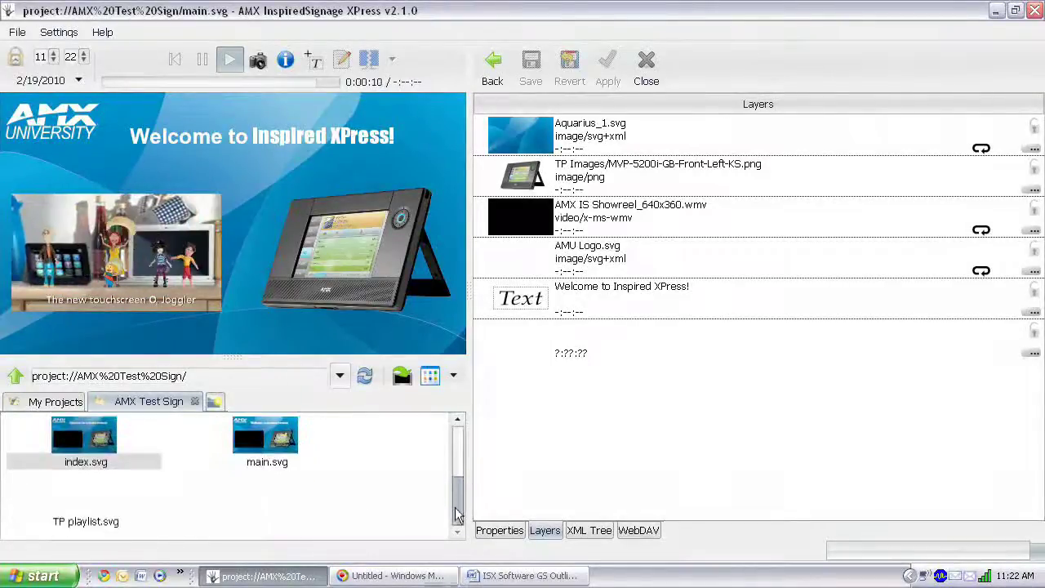
left_click(85, 508)
left_click_drag(77, 500, 342, 255)
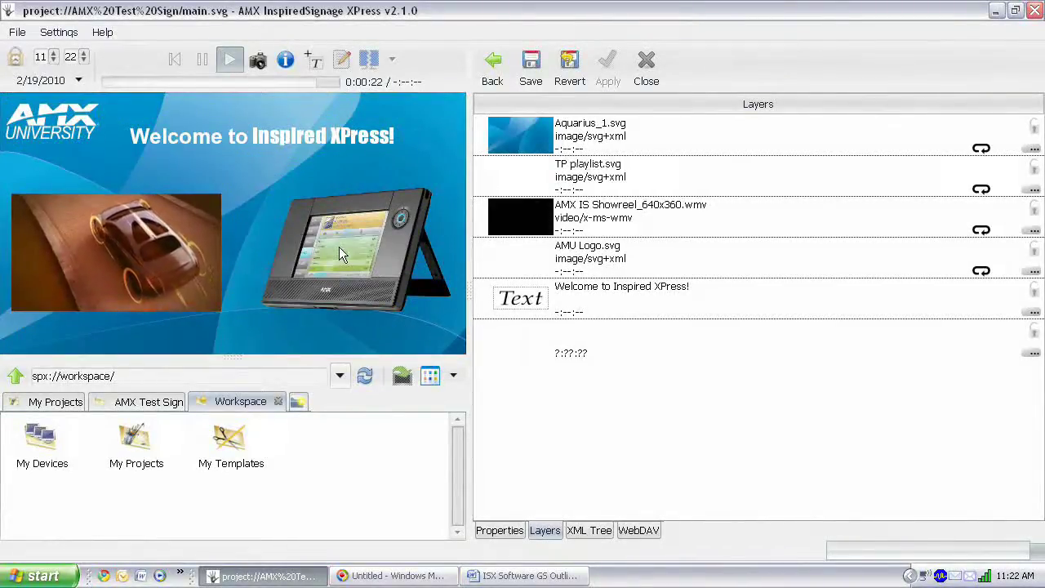
left_click(432, 276)
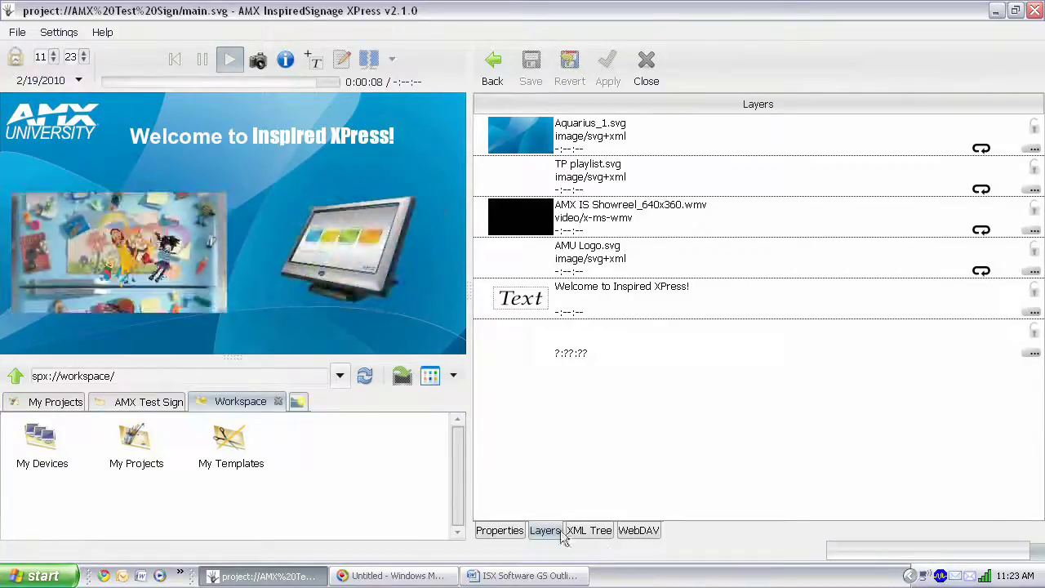
Drop 7segments.svg from My Templates > Clocks onto the sign and shrink it into the top-right corner.
double_click(228, 446)
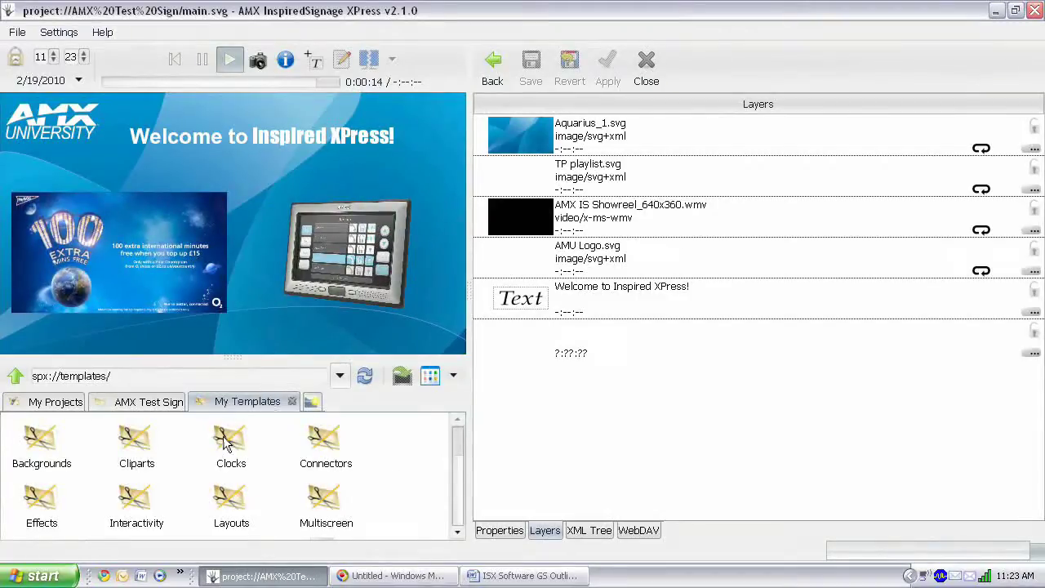
double_click(229, 441)
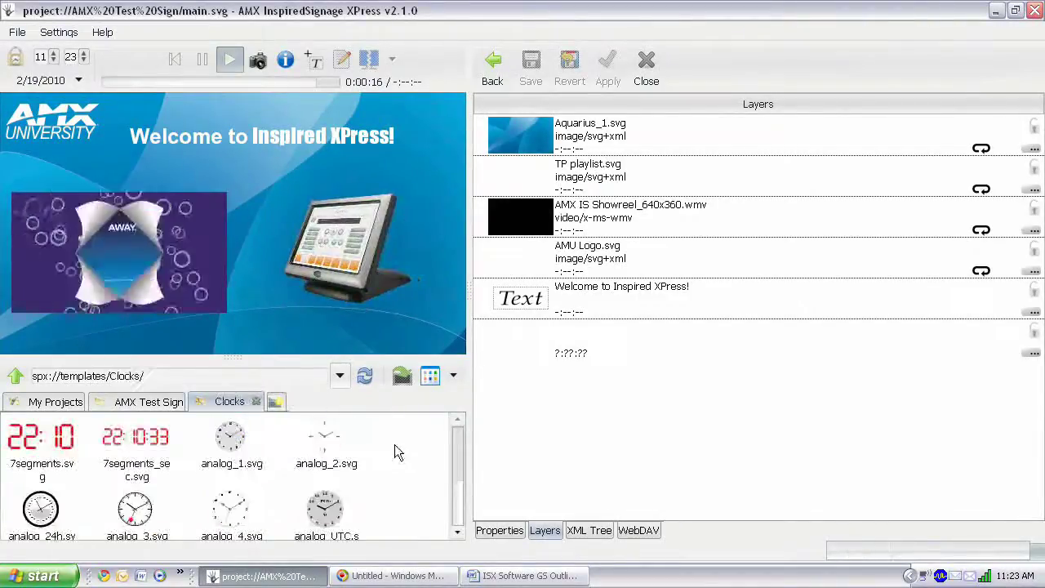
mouse_move(456, 449)
left_mouse_down()
mouse_move(455, 492)
mouse_move(455, 446)
left_mouse_up()
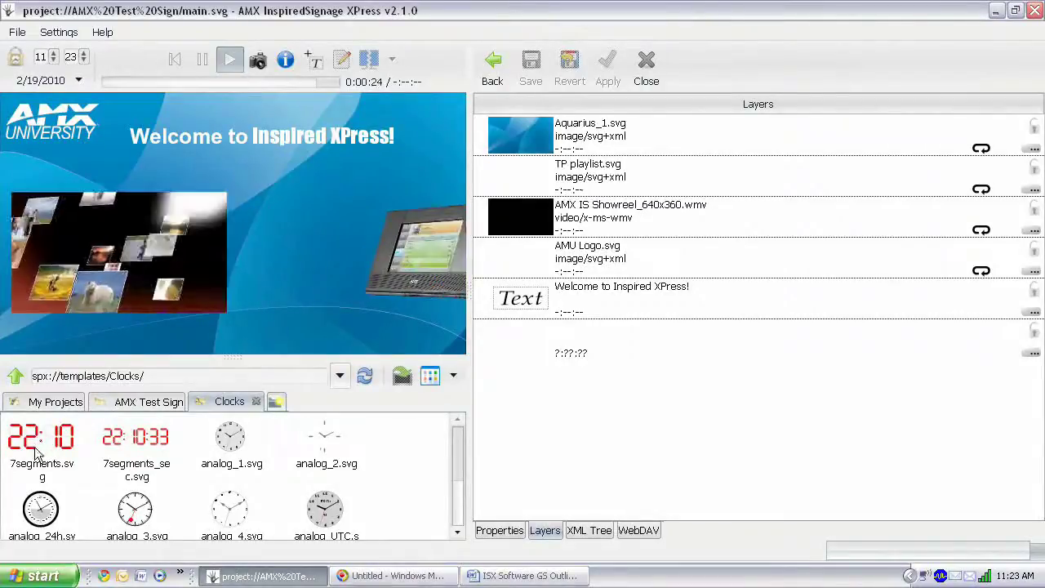
left_click_drag(38, 448, 131, 239)
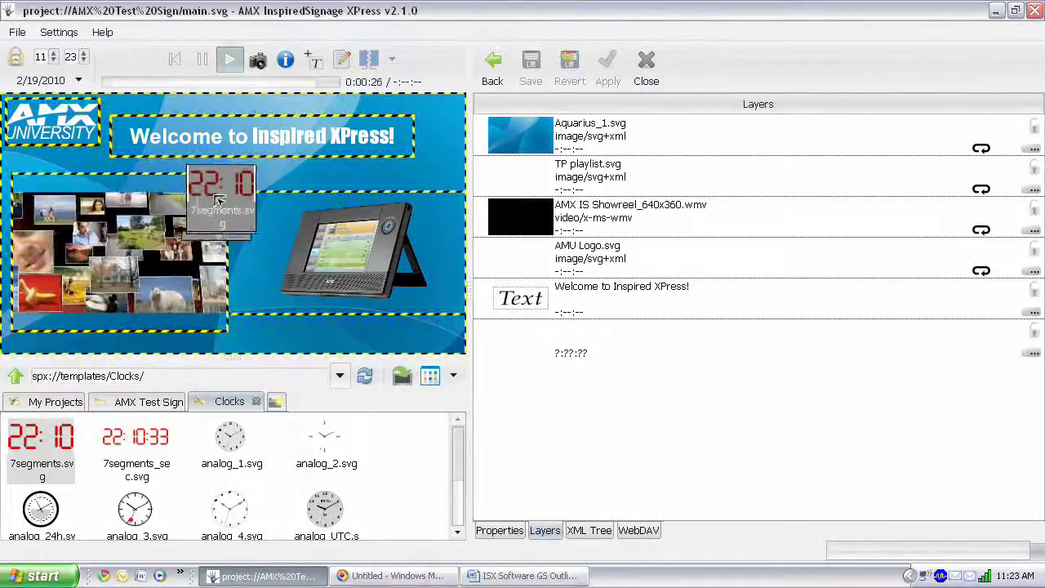
left_click_drag(219, 189, 218, 188)
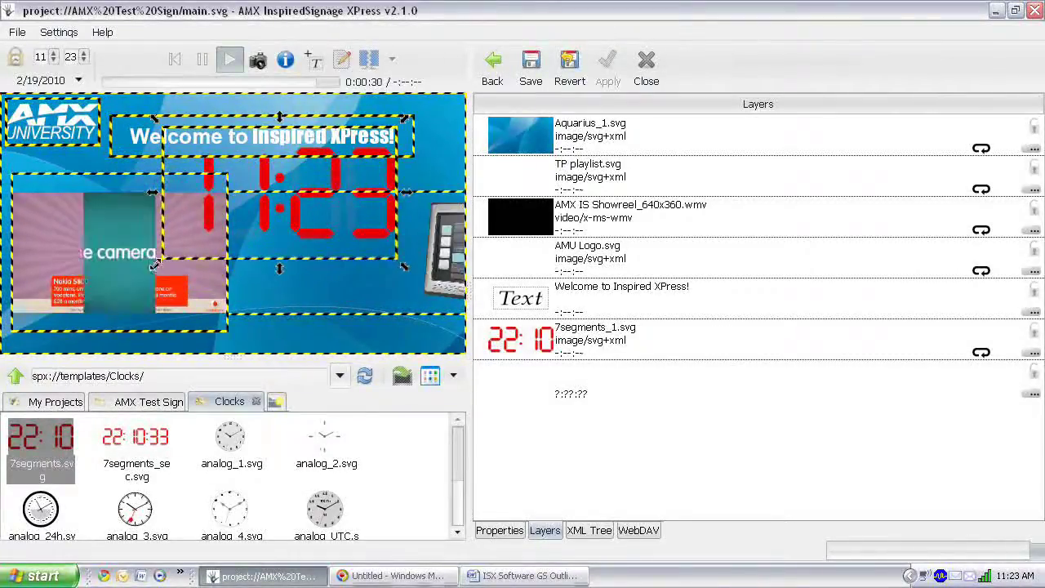
left_click_drag(155, 265, 423, 143)
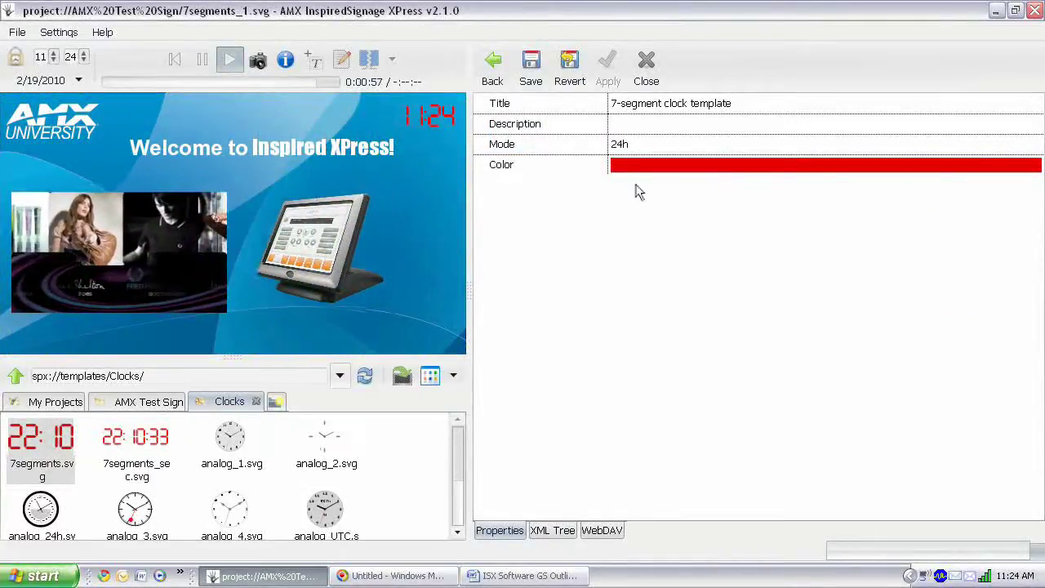
Set the clock colour to pure white (#FFFFFF).
left_click(669, 167)
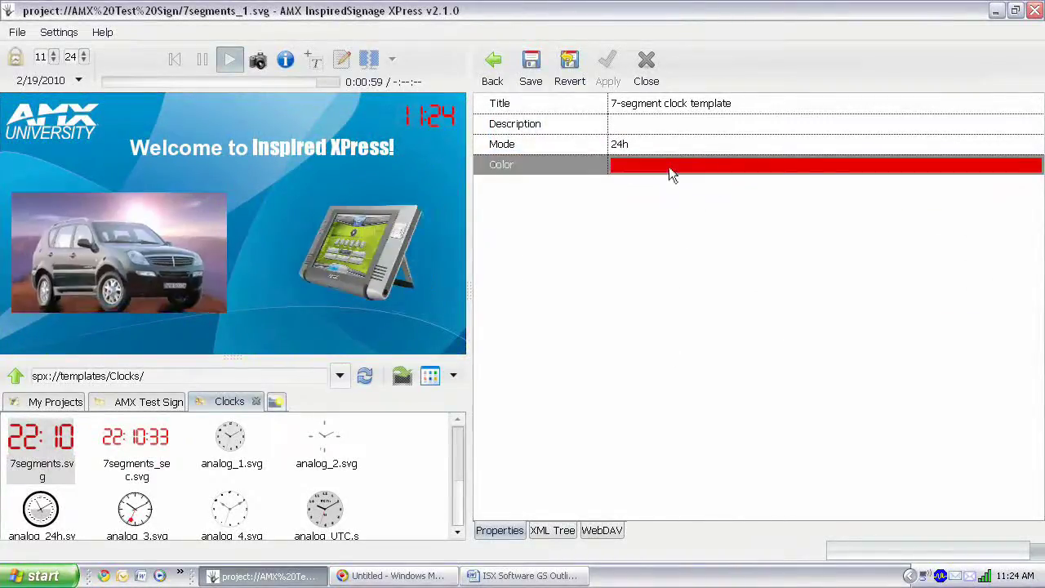
left_click(669, 167)
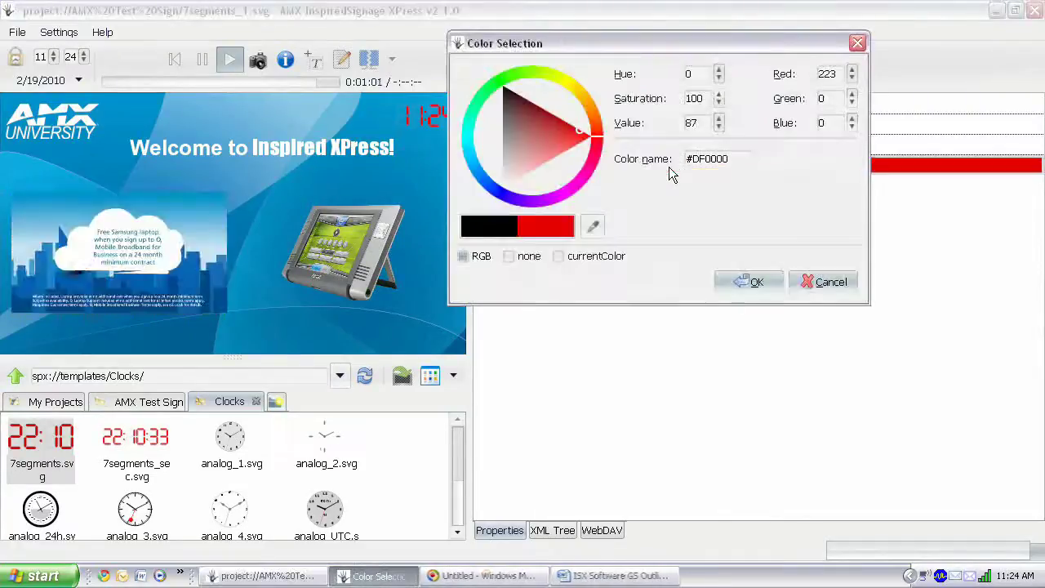
left_click(477, 186)
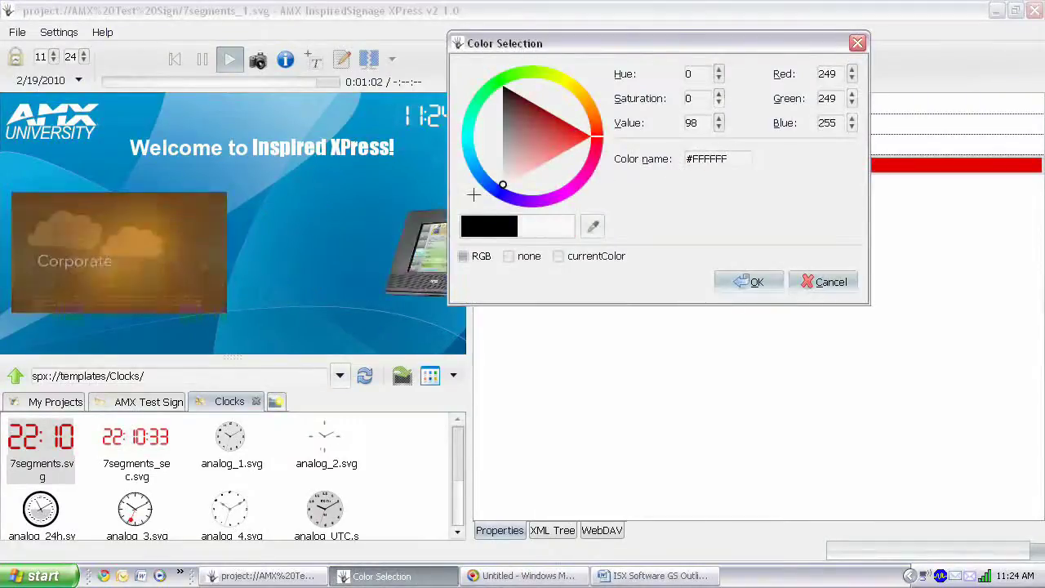
left_click(502, 174)
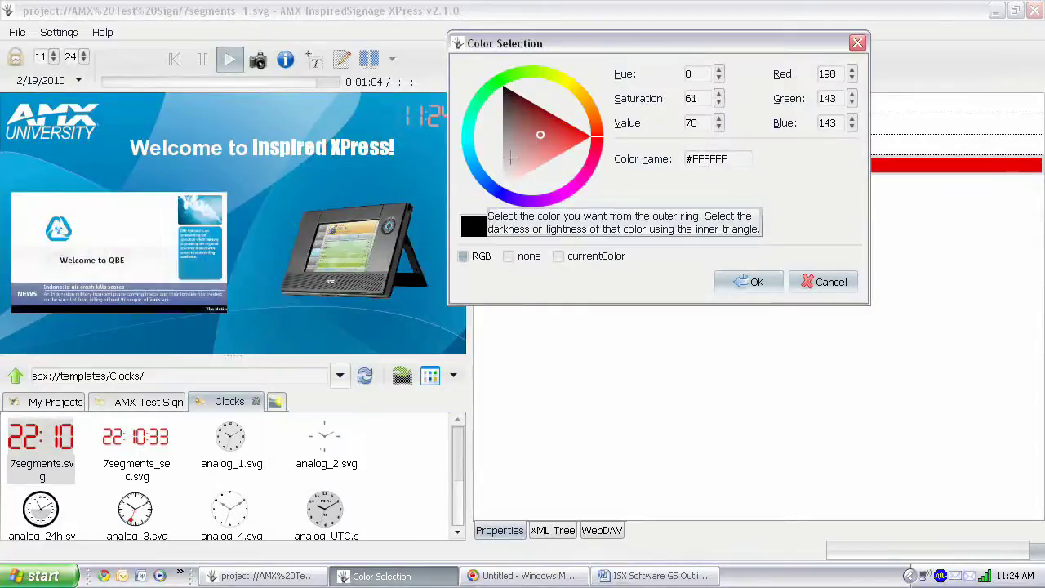
left_click(497, 186)
mouse_move(527, 72)
left_mouse_down()
mouse_move(577, 110)
mouse_move(517, 79)
mouse_move(562, 82)
mouse_move(584, 102)
mouse_move(583, 165)
left_mouse_up()
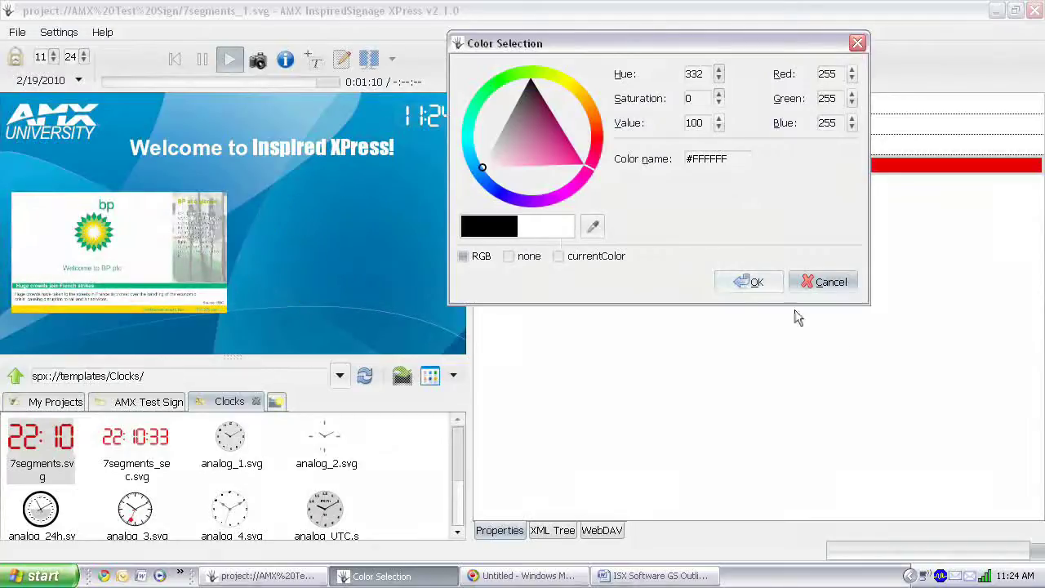
left_click(744, 283)
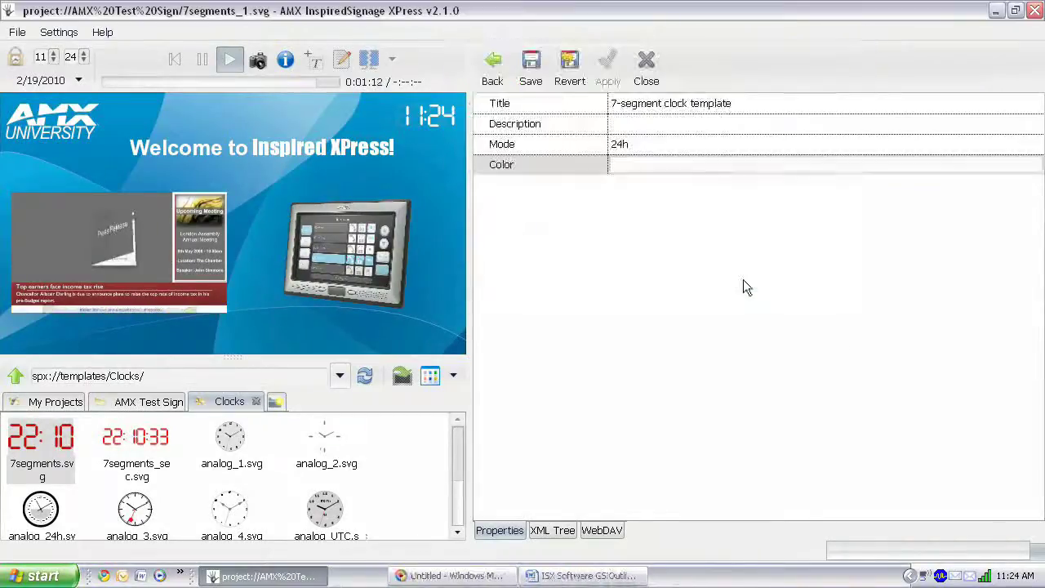
Switch the clock Mode to 12h and save the layout.
left_click(635, 146)
left_click(634, 145)
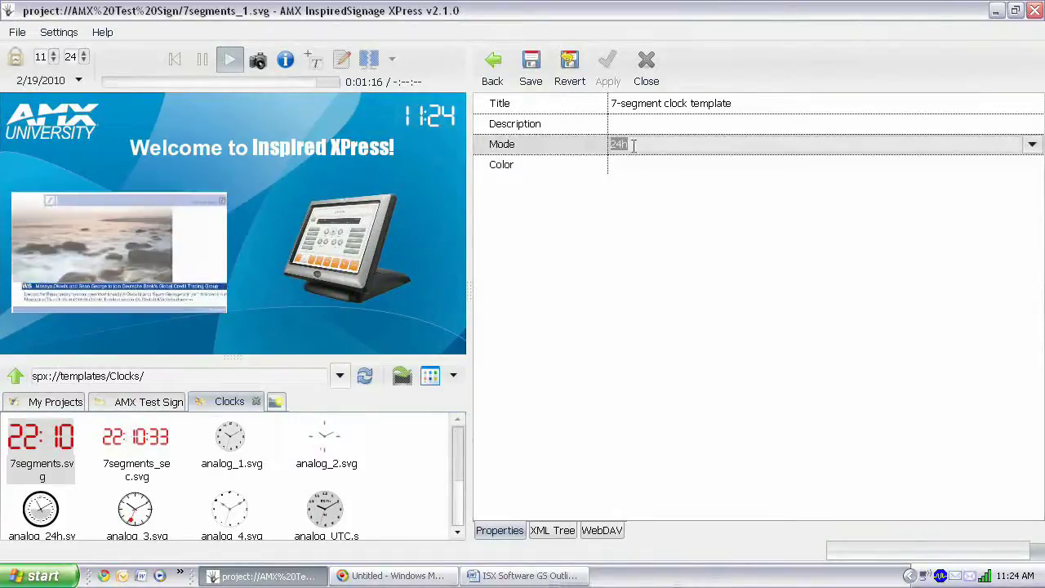
left_click(1033, 145)
left_click(812, 188)
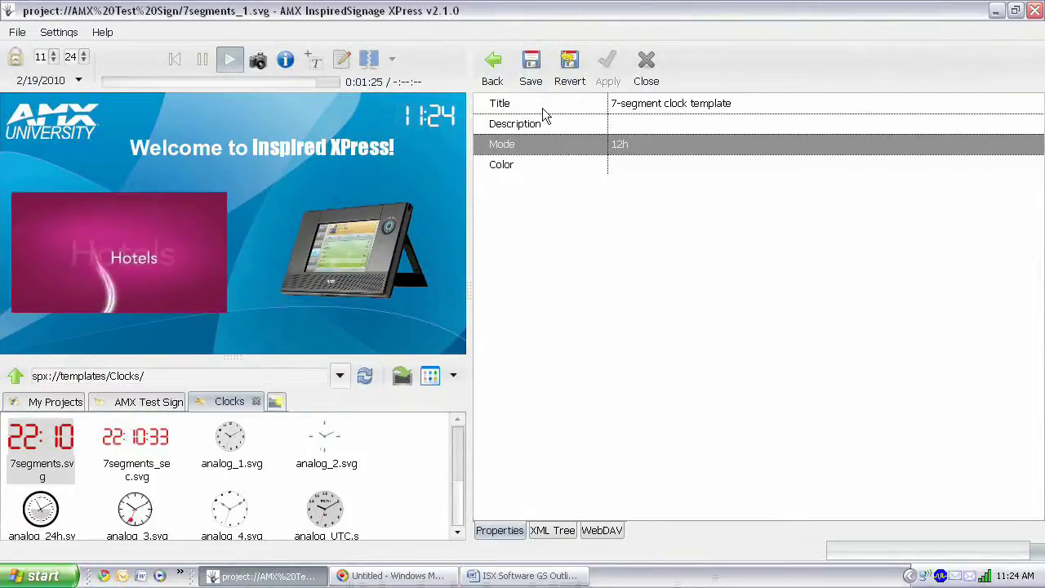
left_click(531, 65)
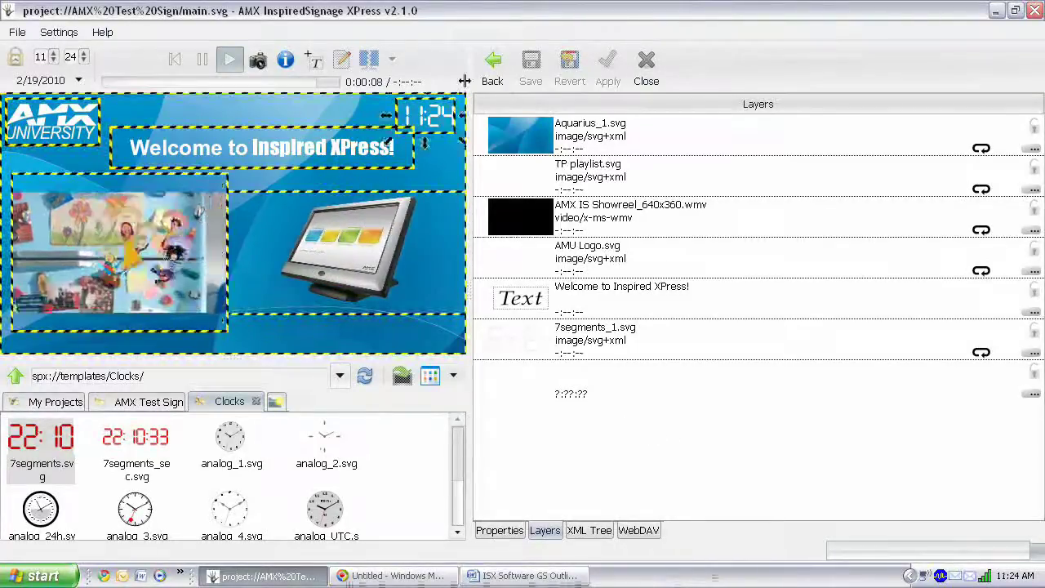
Return to index.svg, quick-publish the AMX Test Sign project and dismiss the publish report.
left_click(493, 68)
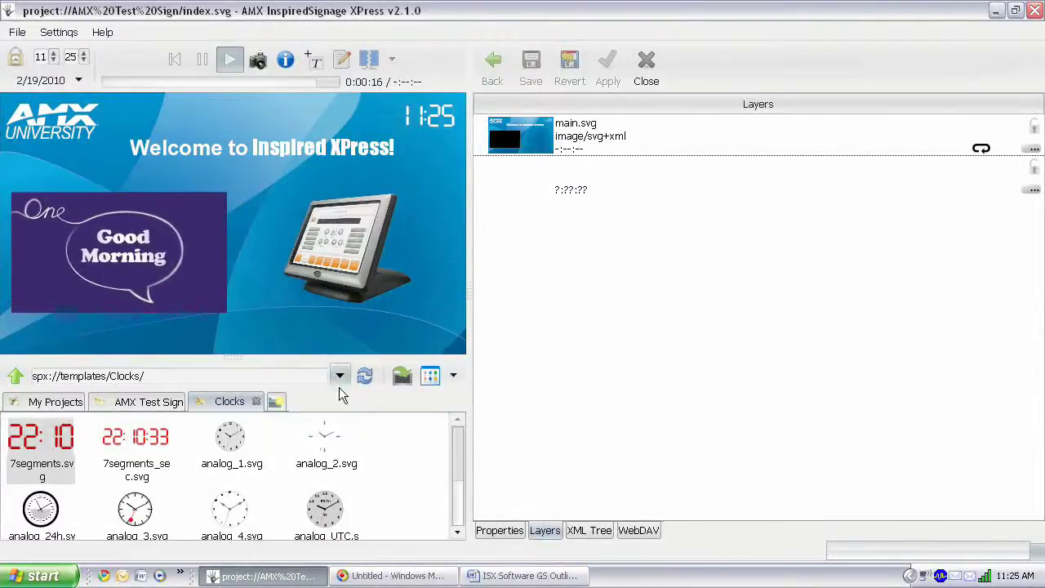
left_click(138, 405)
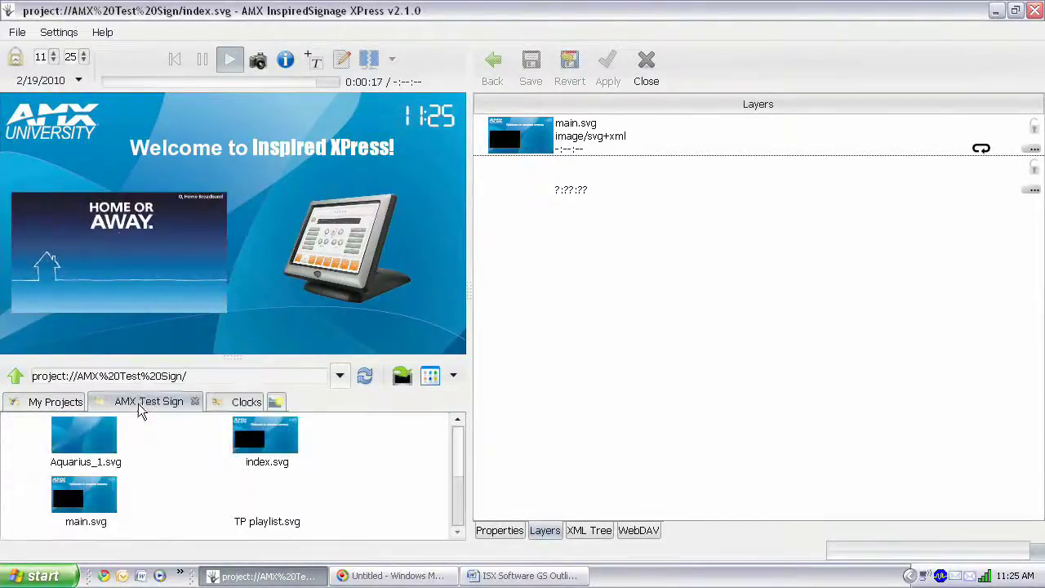
left_click(402, 380)
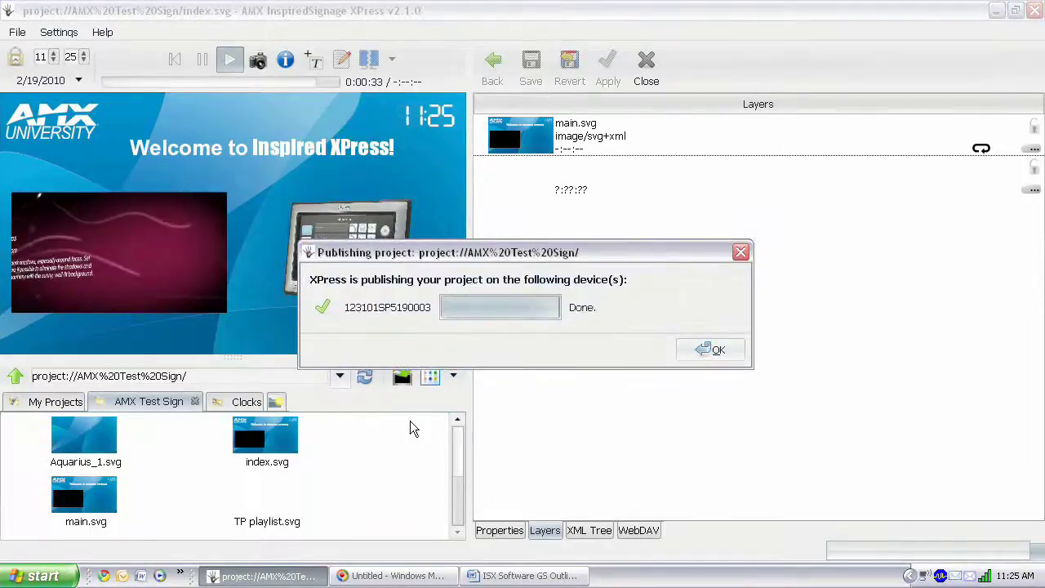
left_click(717, 350)
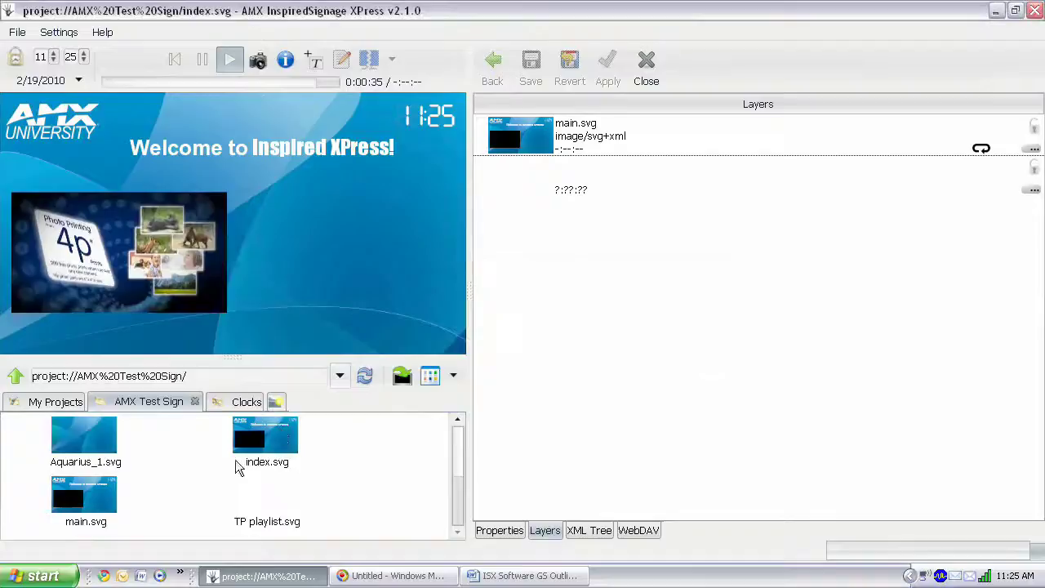